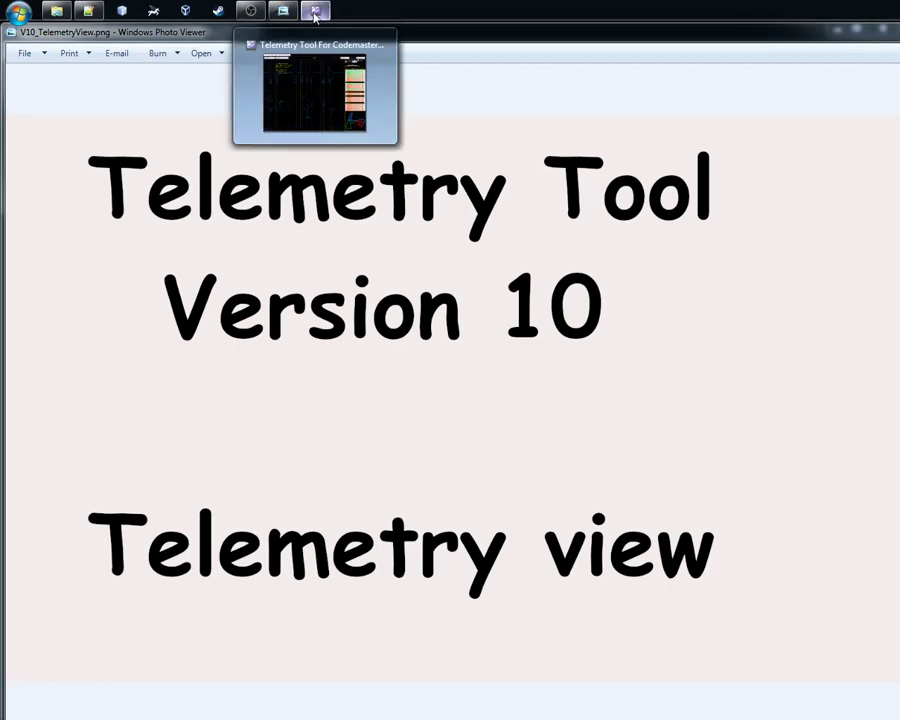
click(315, 12)
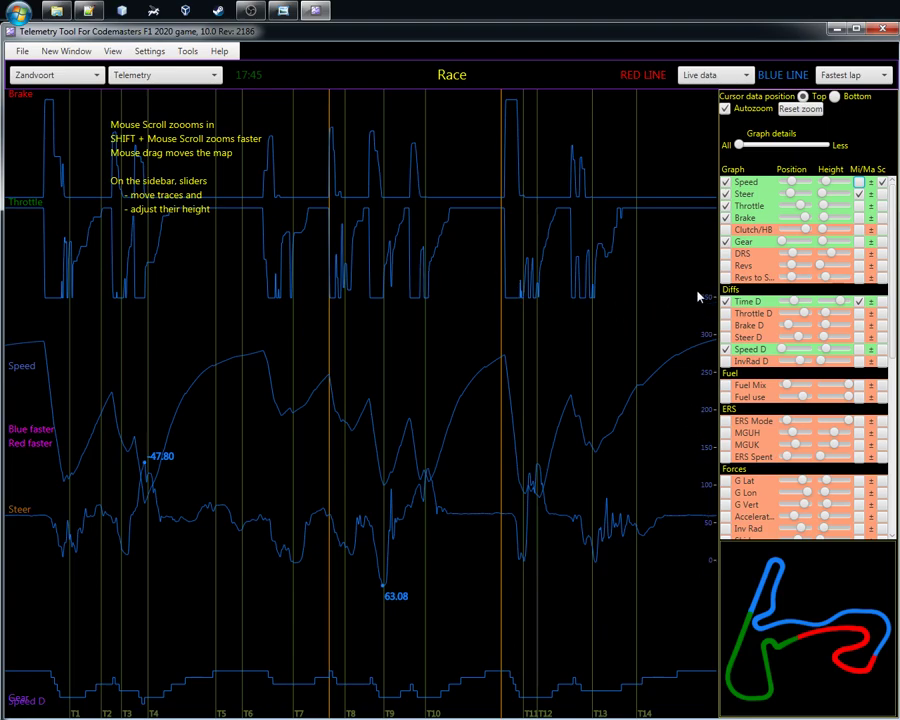
- Show the Speed value scale, toggle the Throttle scale, and toggle Steer min/max labels
click(882, 184)
click(882, 206)
click(882, 206)
click(858, 194)
click(858, 194)
- Toggle Speed and Gear min/max labels on and off, then place the data cursor near T9
click(860, 183)
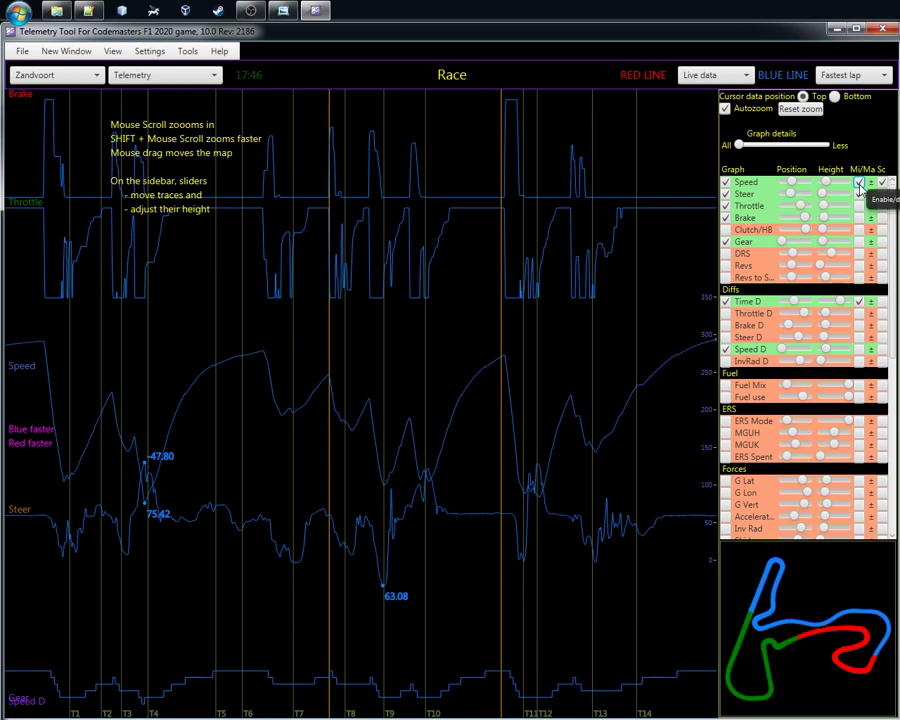
click(858, 194)
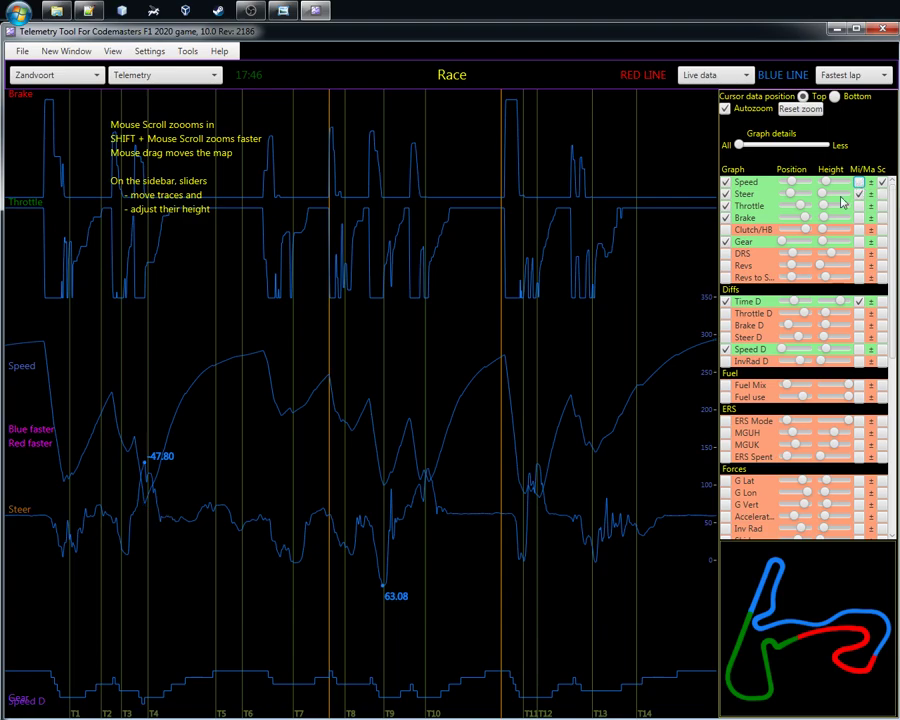
click(858, 243)
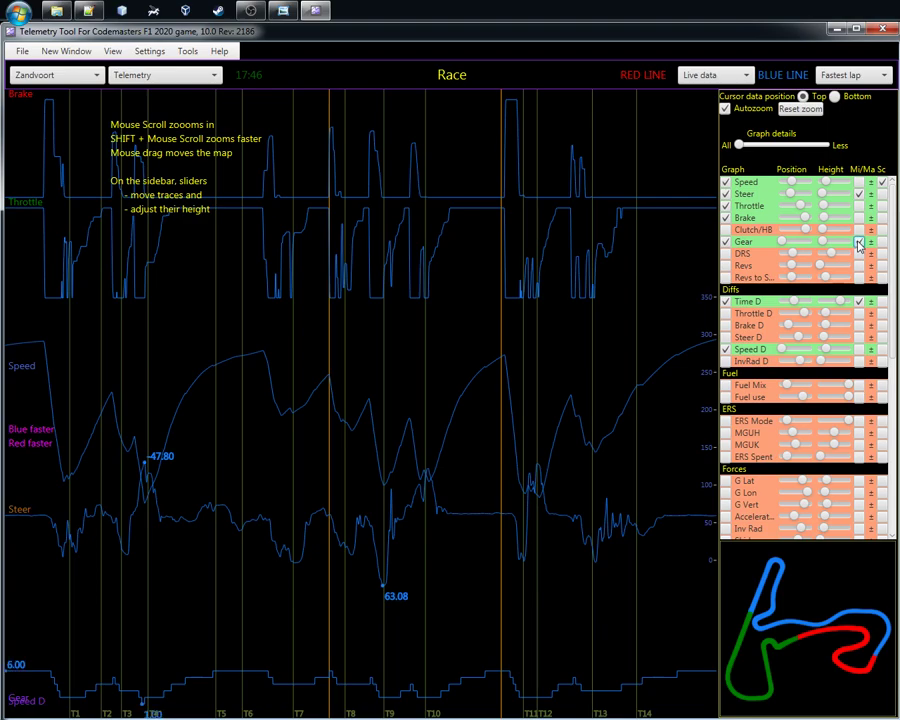
click(858, 243)
click(398, 364)
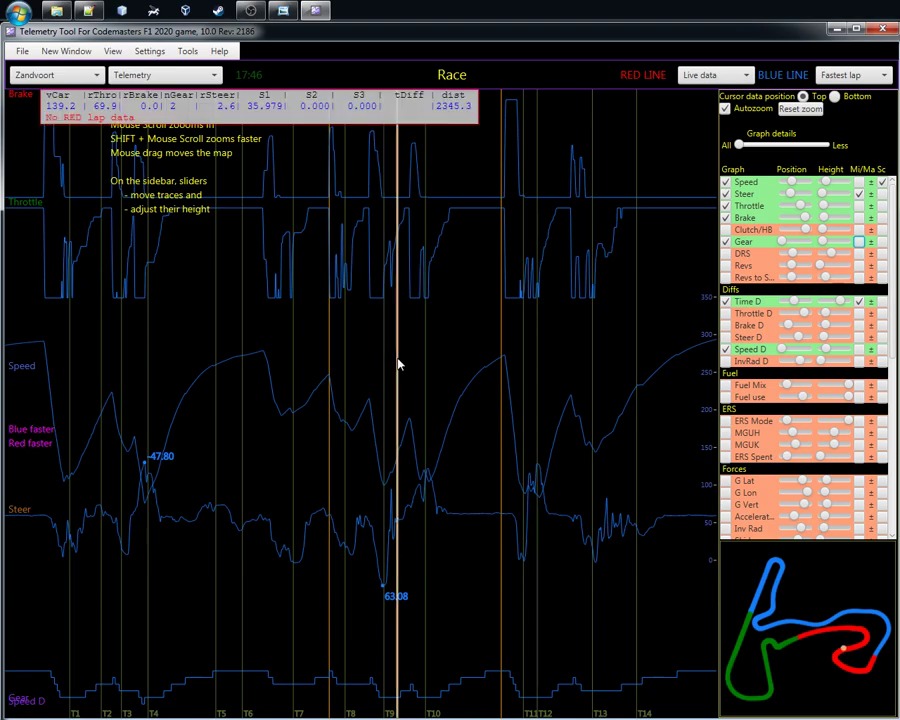
- Review the blue-line lap choices, keeping Fastest lap, then list the red-line sources
click(856, 76)
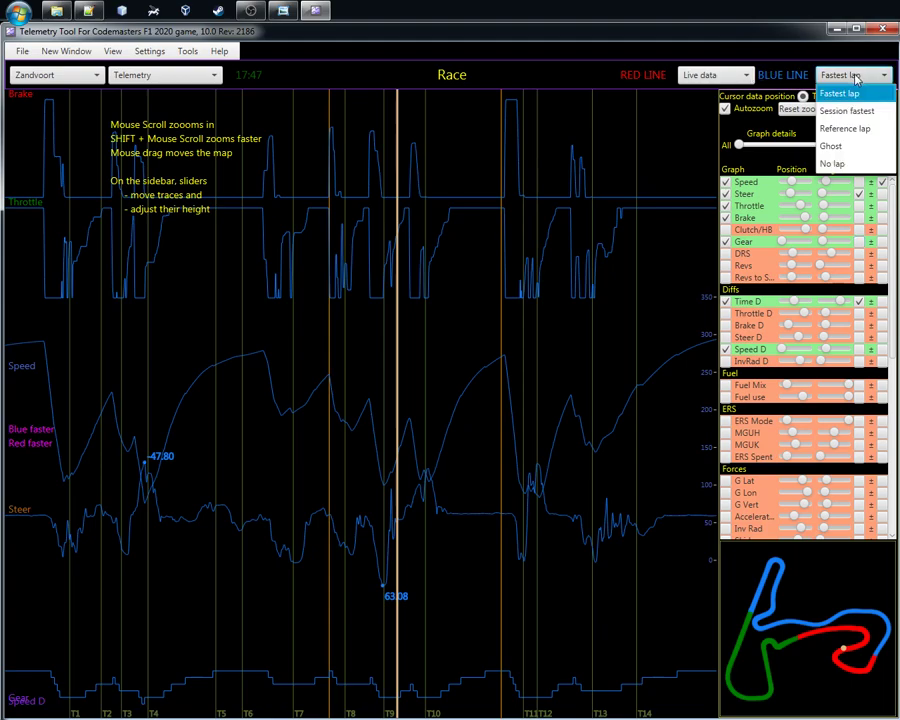
click(777, 60)
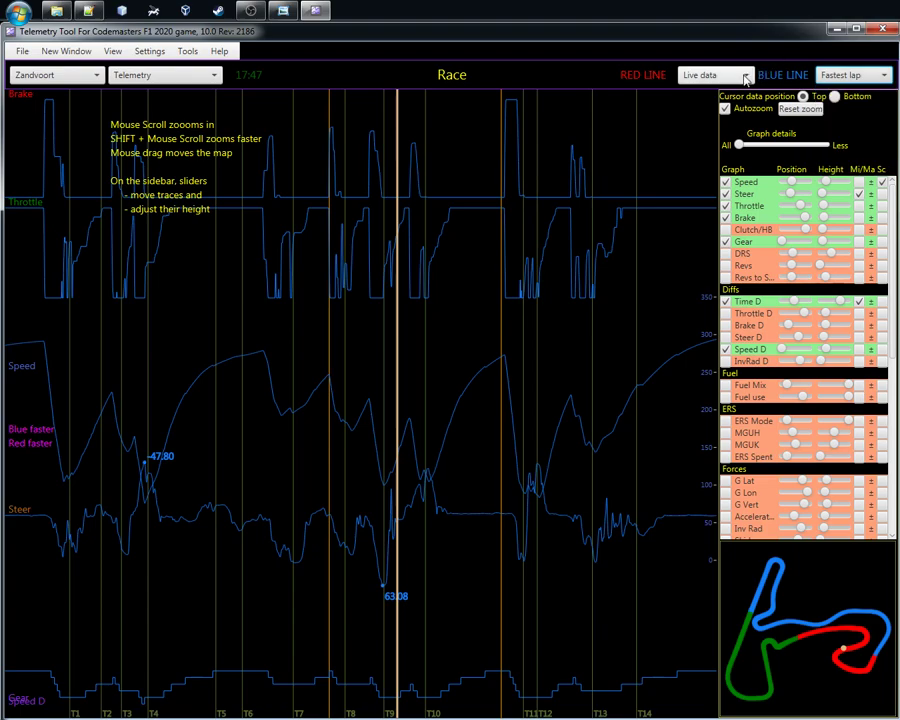
click(745, 77)
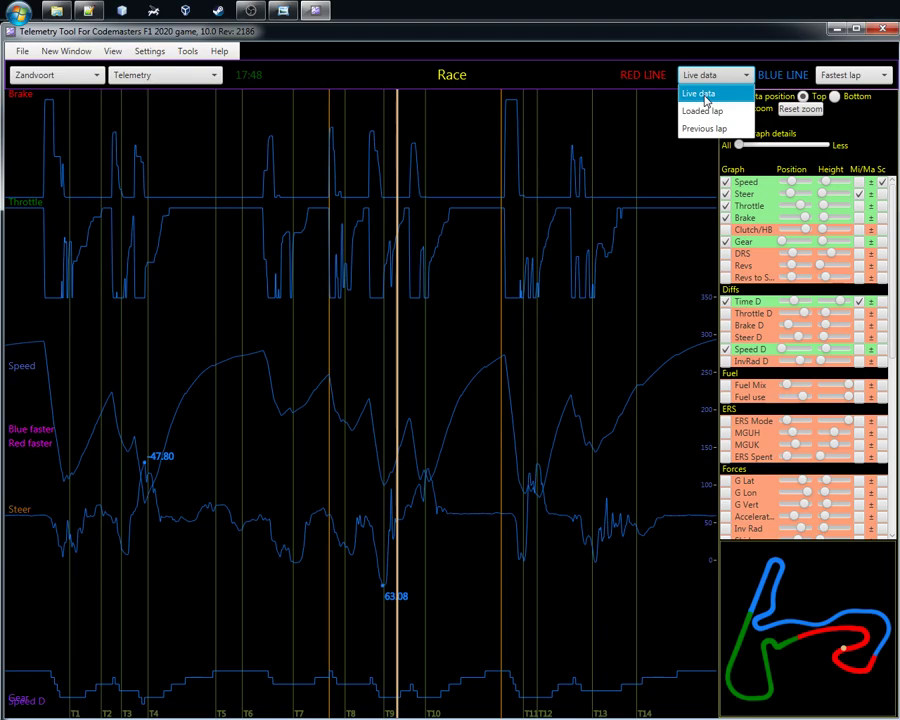
- Load zandvoort_R_83.8601_williams_1992.csv as the red lap and move the Time D graph lower
click(700, 94)
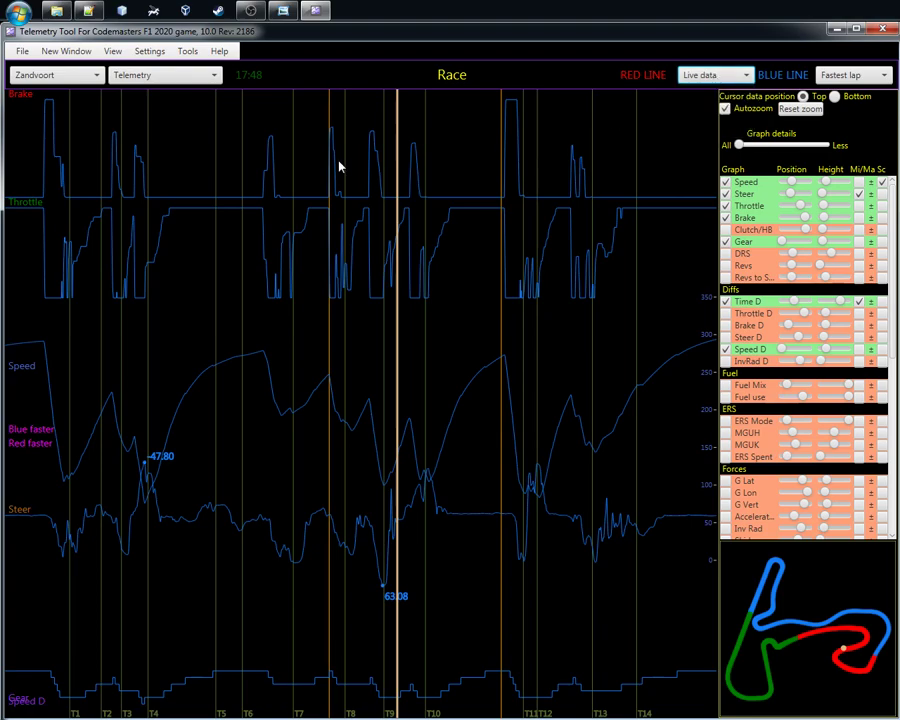
click(22, 53)
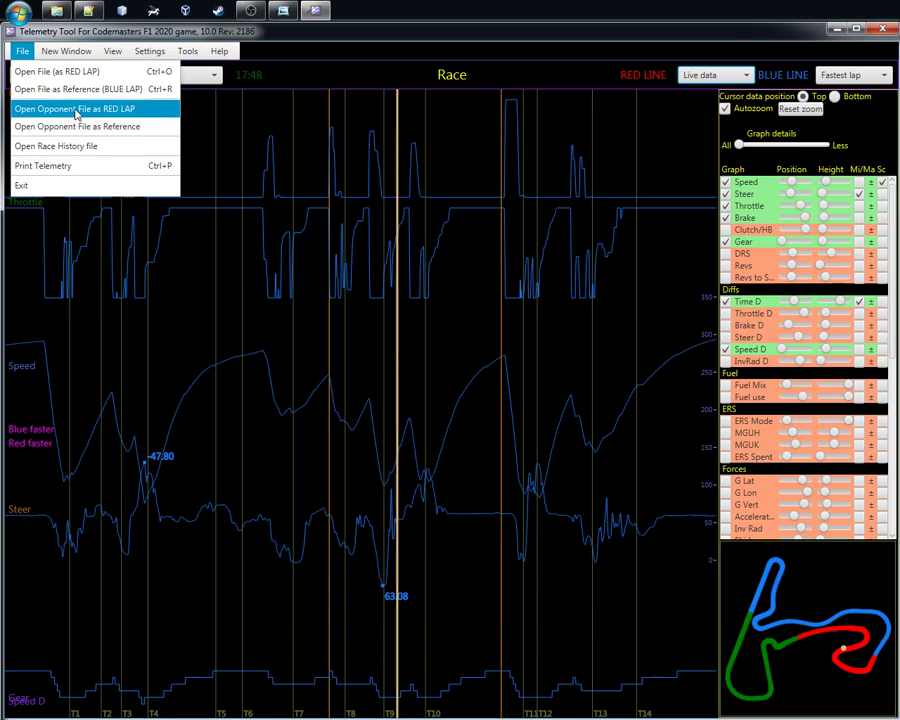
click(45, 32)
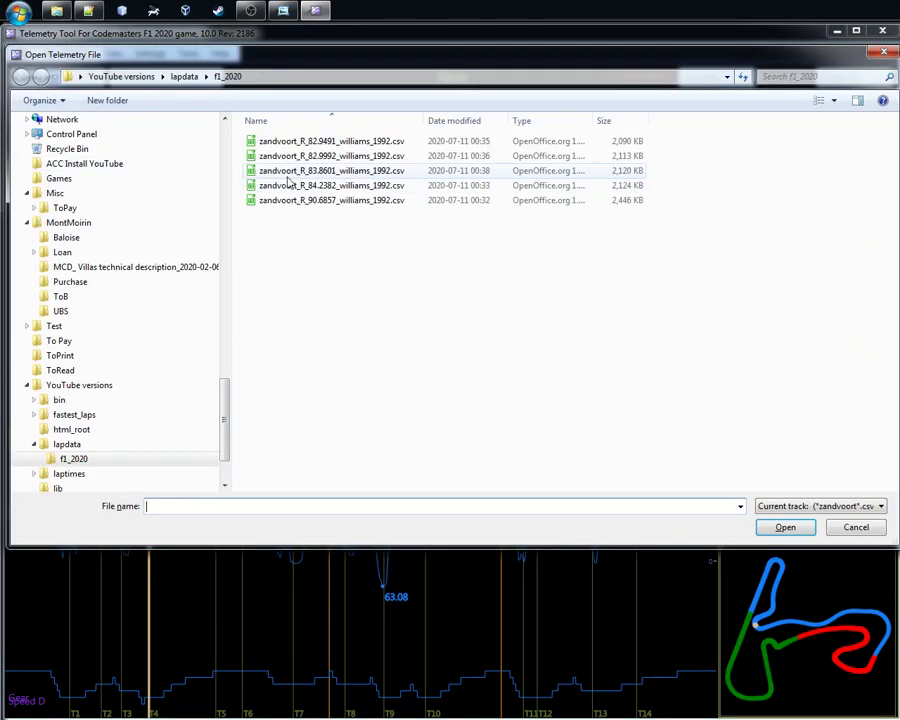
click(300, 171)
click(775, 528)
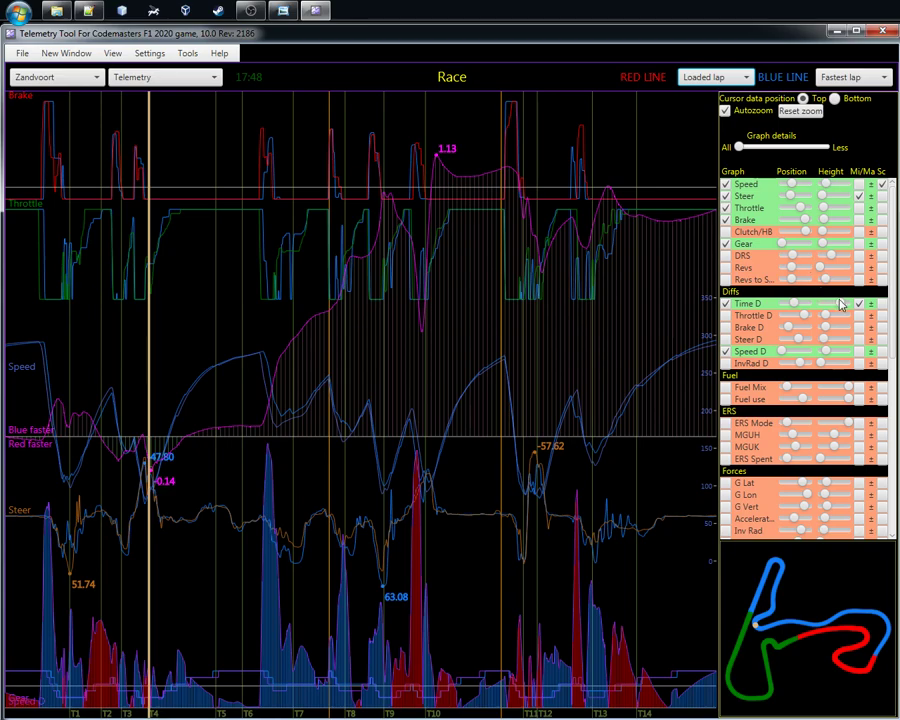
drag(840, 305, 828, 308)
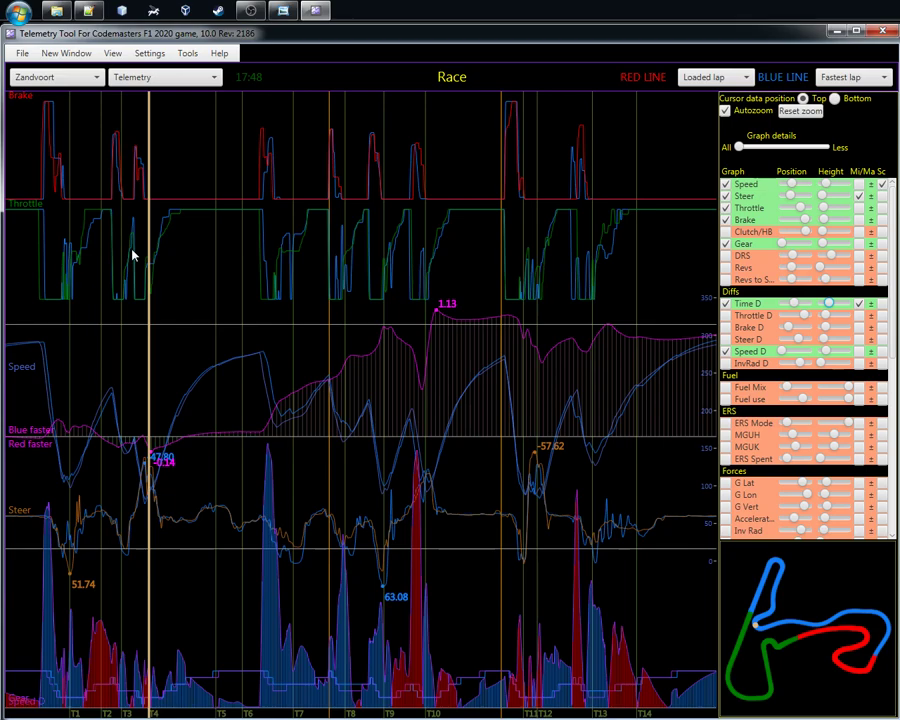
click(149, 54)
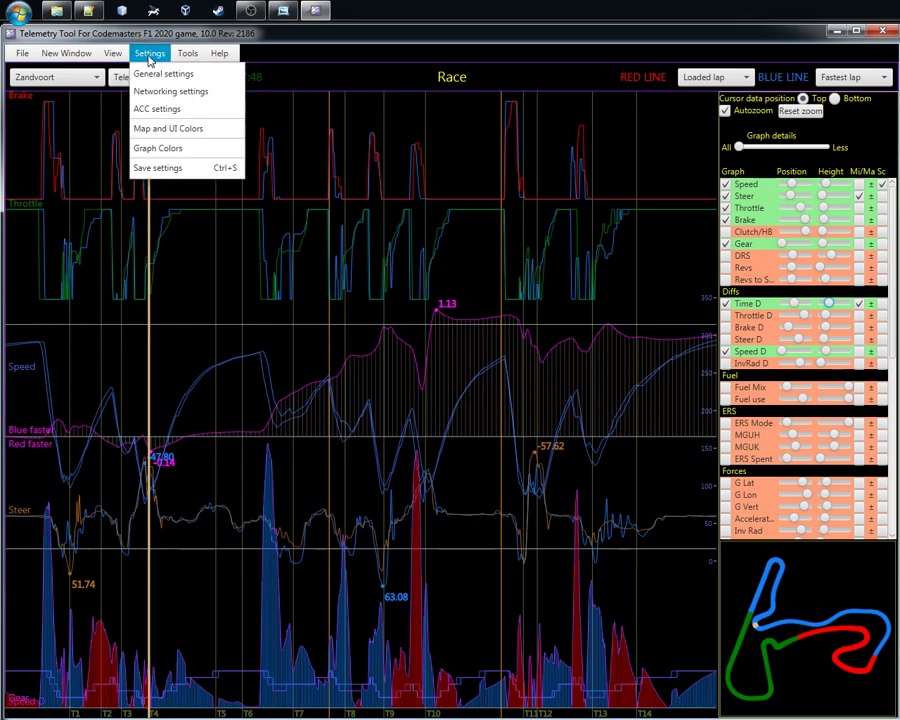
click(159, 149)
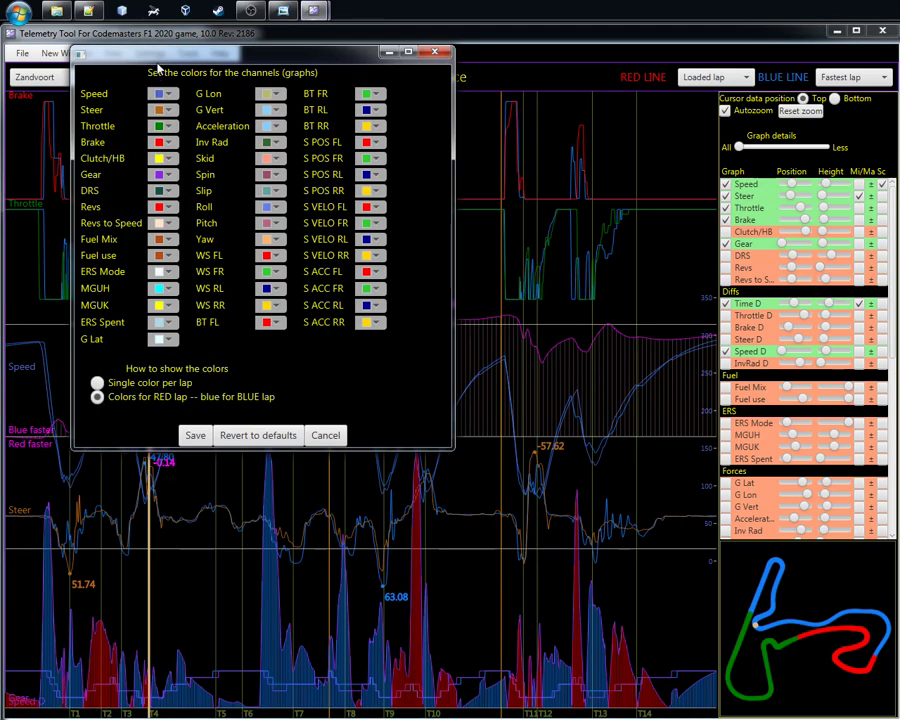
drag(196, 62, 418, 121)
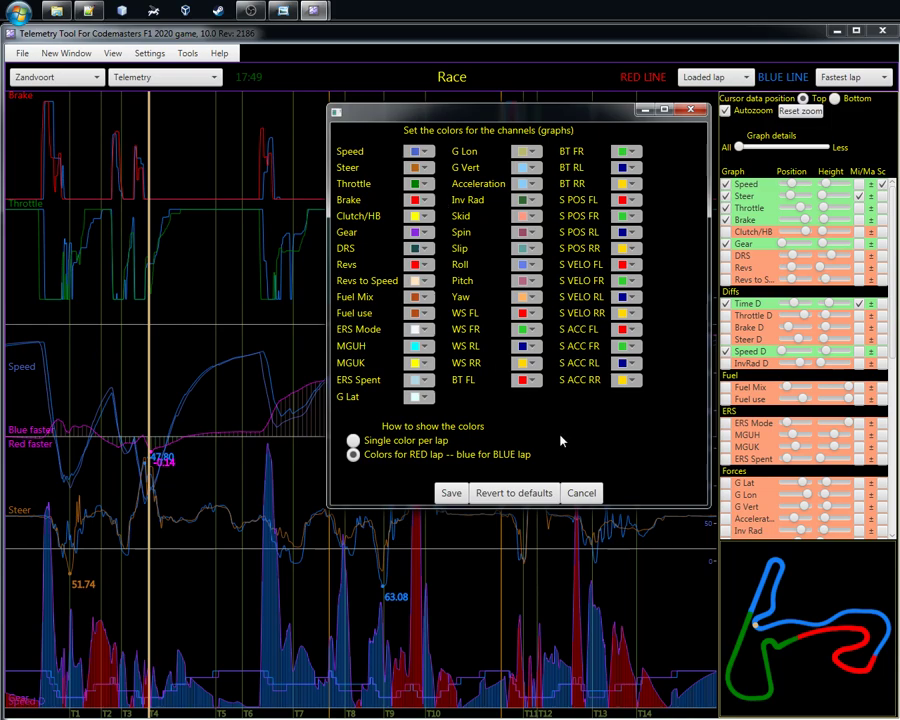
click(580, 493)
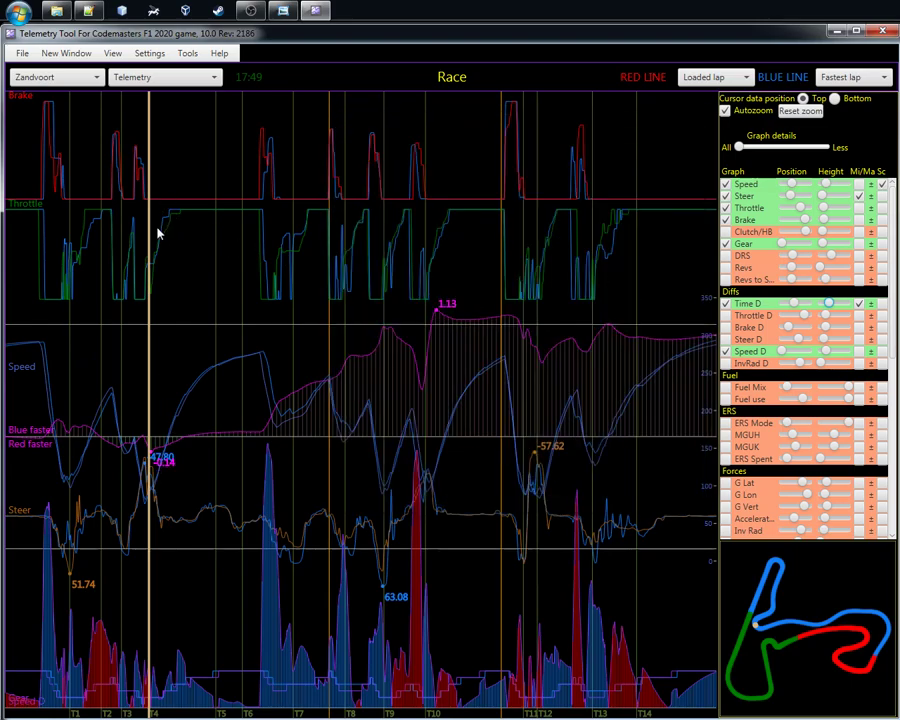
click(149, 53)
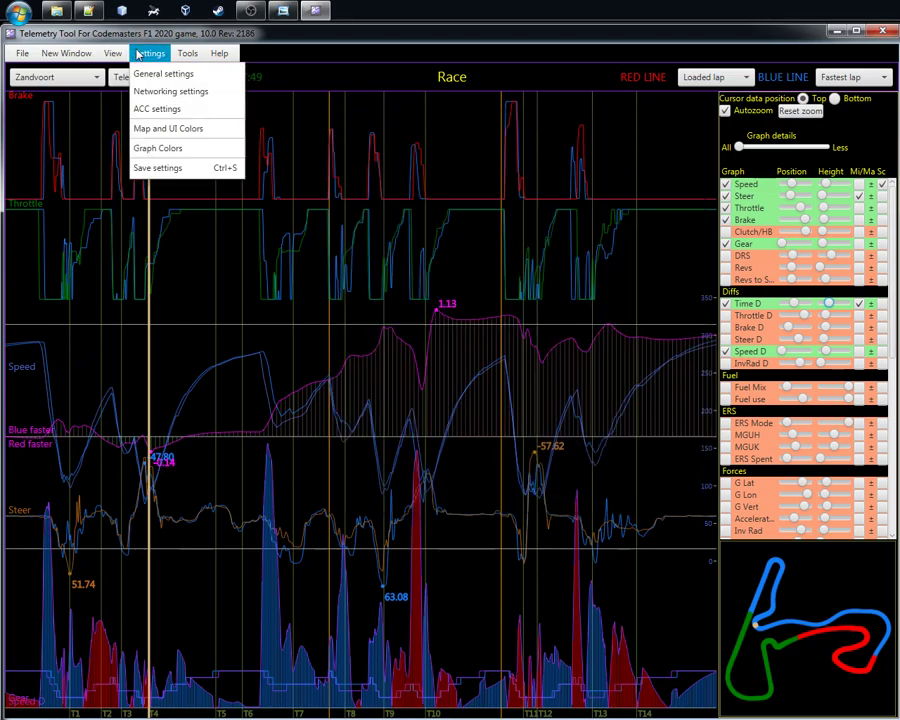
click(157, 147)
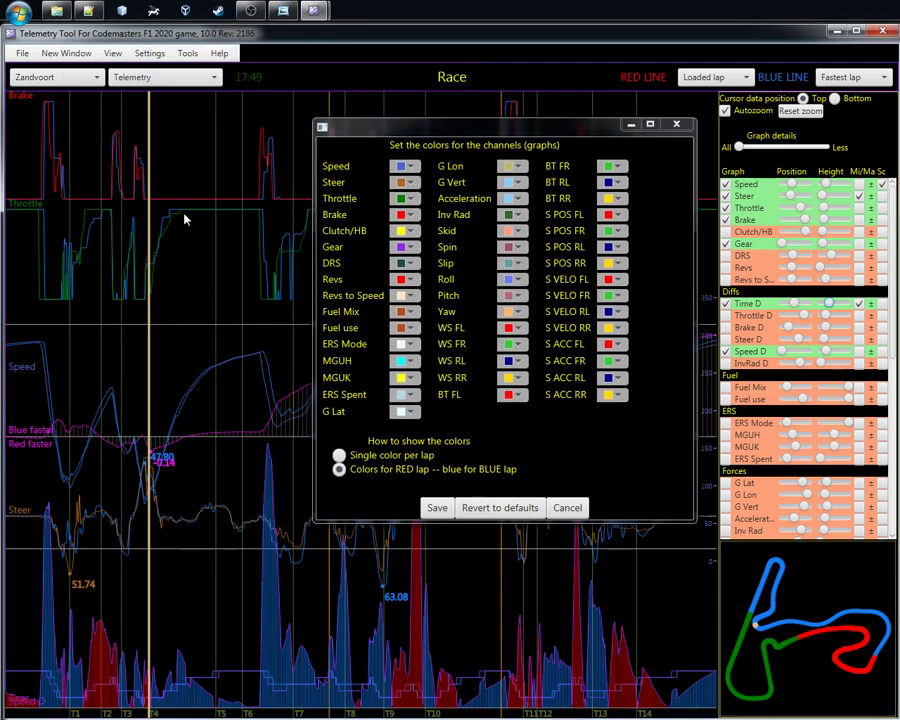
click(568, 508)
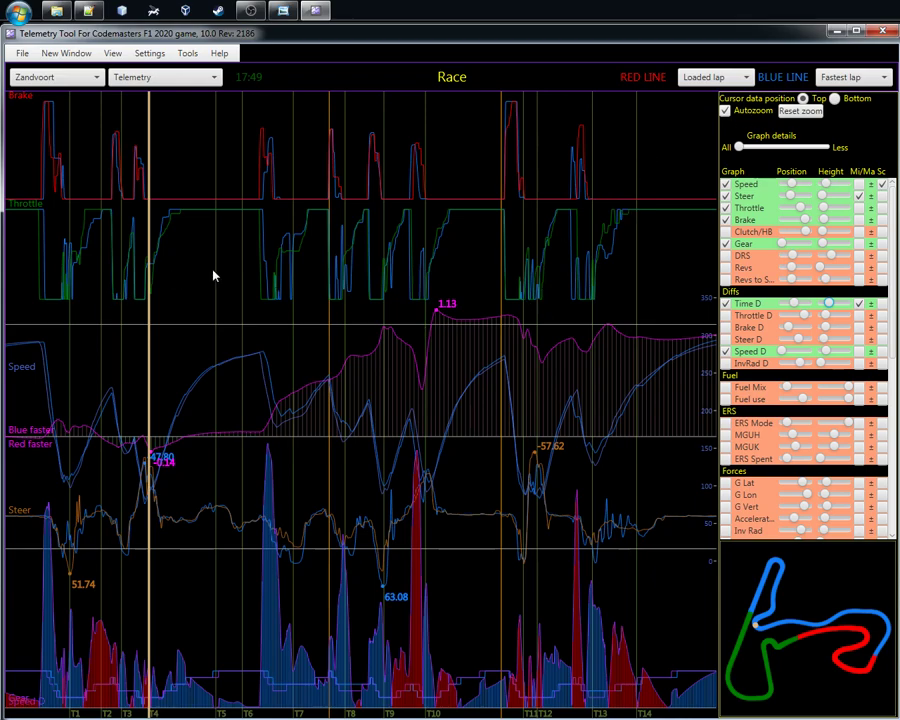
- Move the data cursor around the lap, comparing both laps from T1 through T14
drag(213, 275, 82, 290)
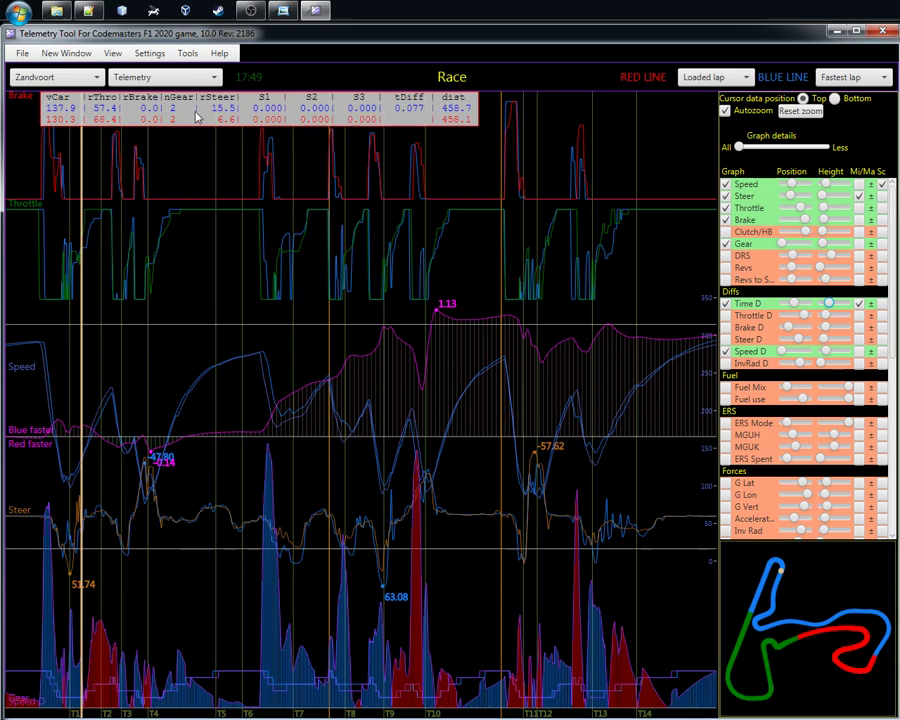
drag(148, 282, 101, 308)
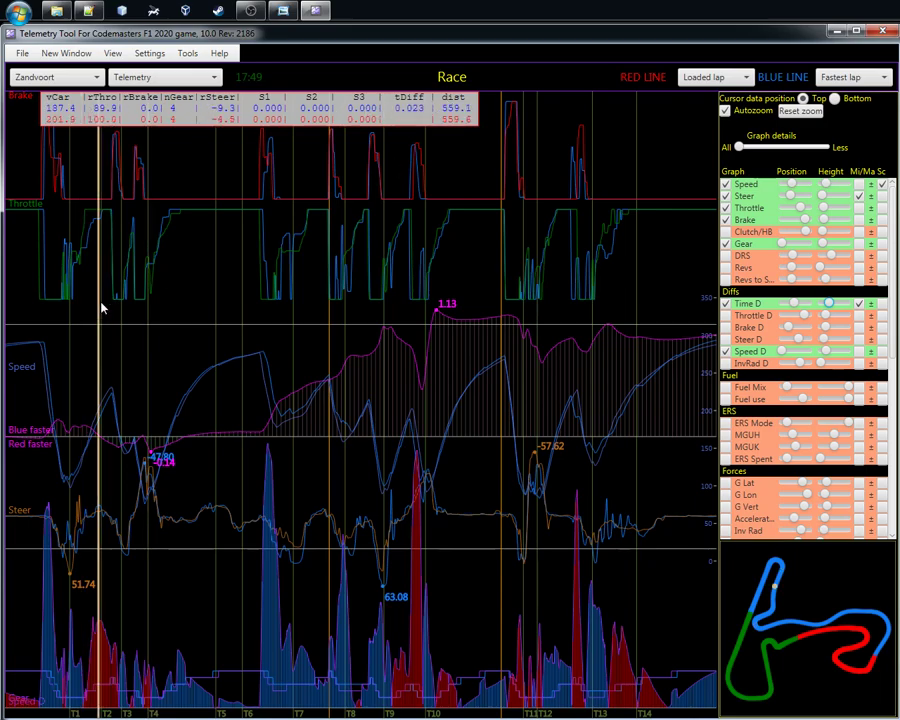
click(267, 338)
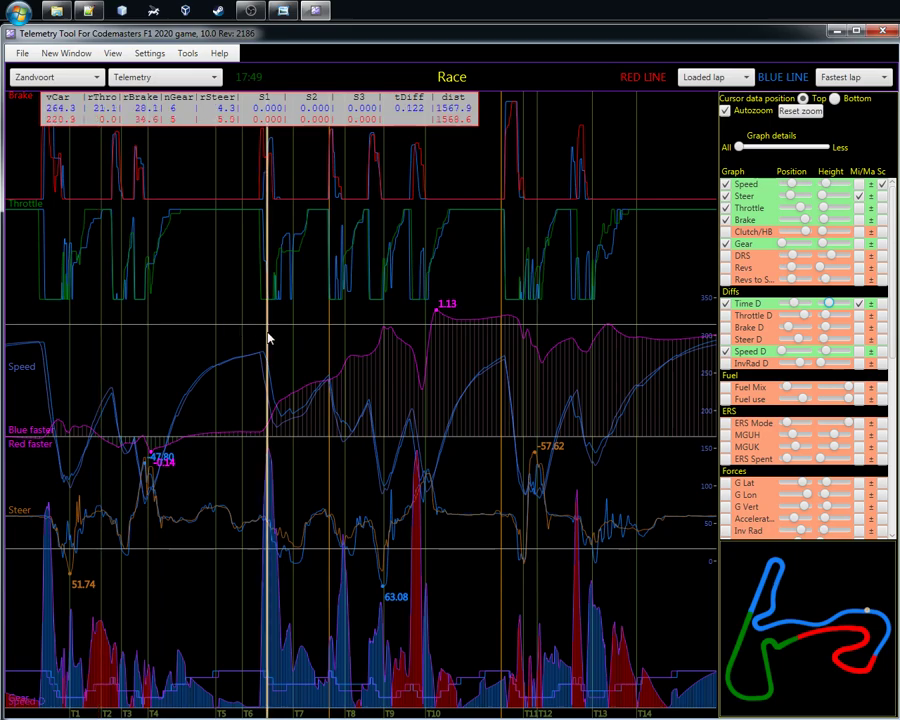
drag(200, 272, 667, 322)
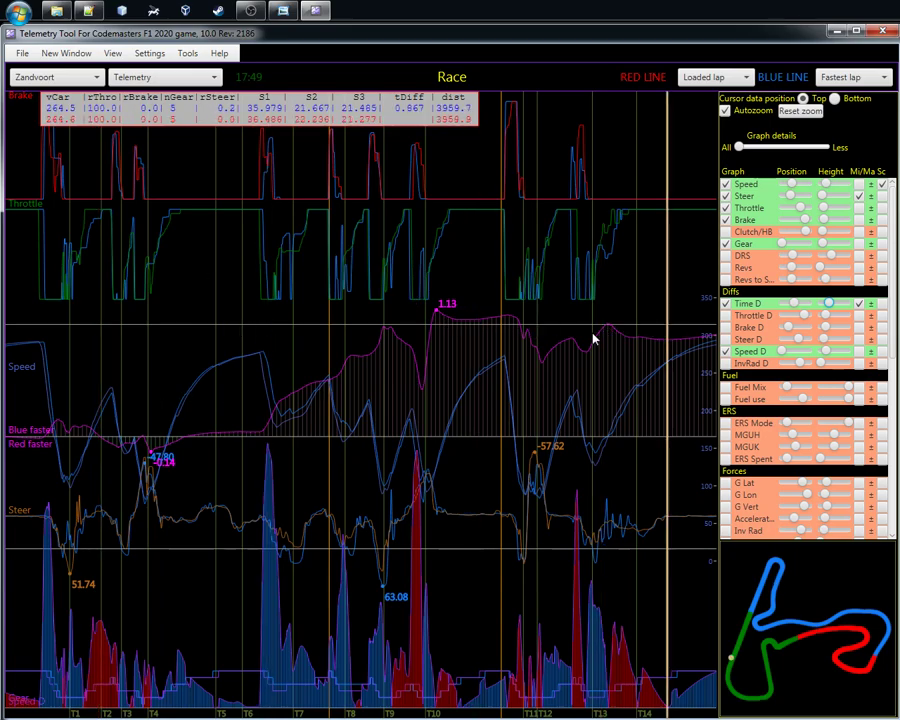
click(111, 343)
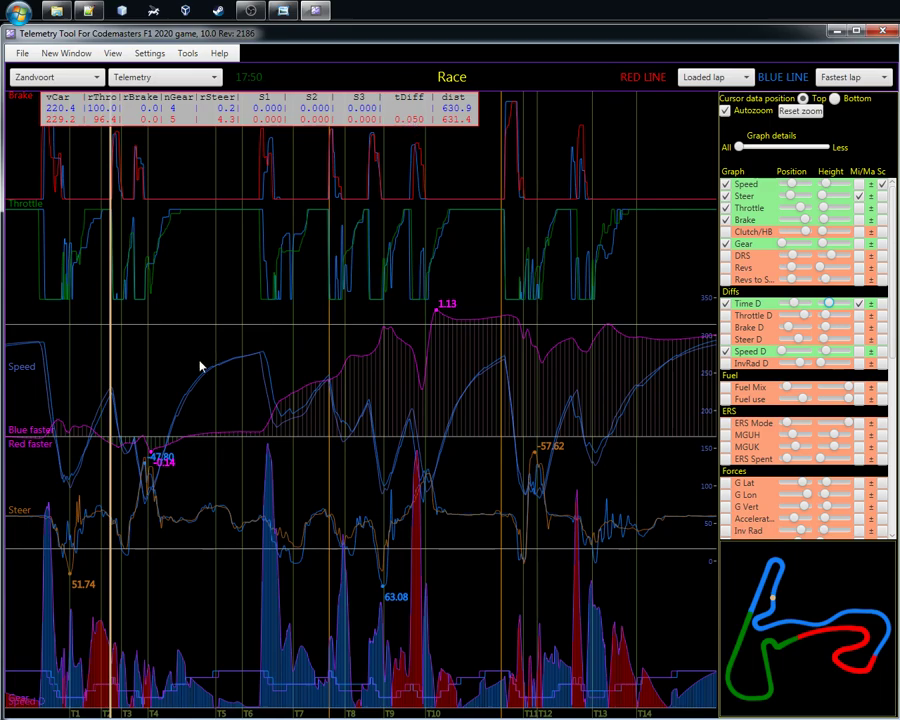
click(333, 347)
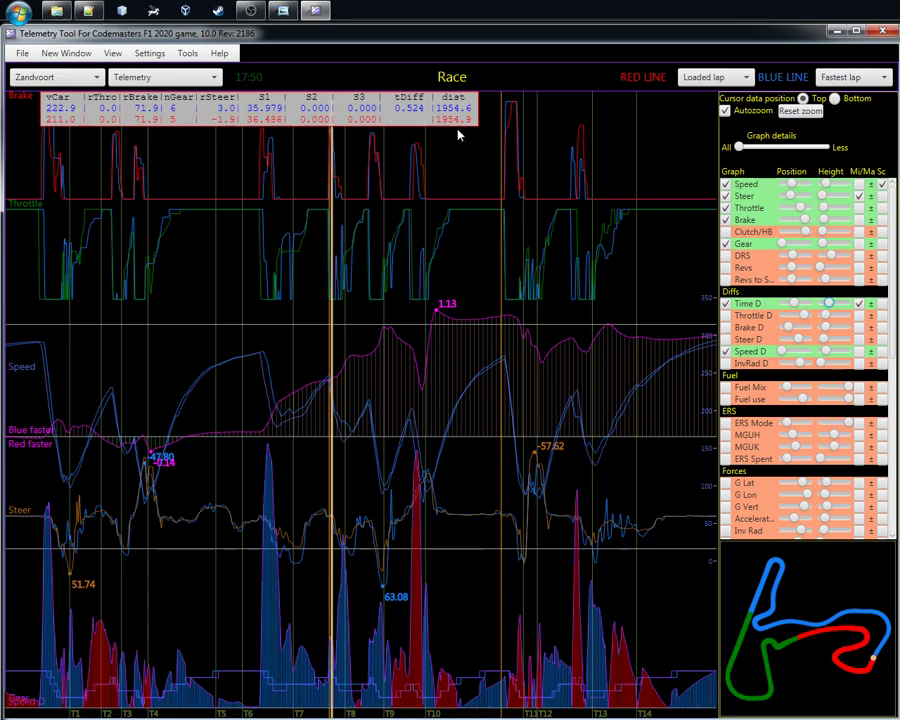
click(646, 305)
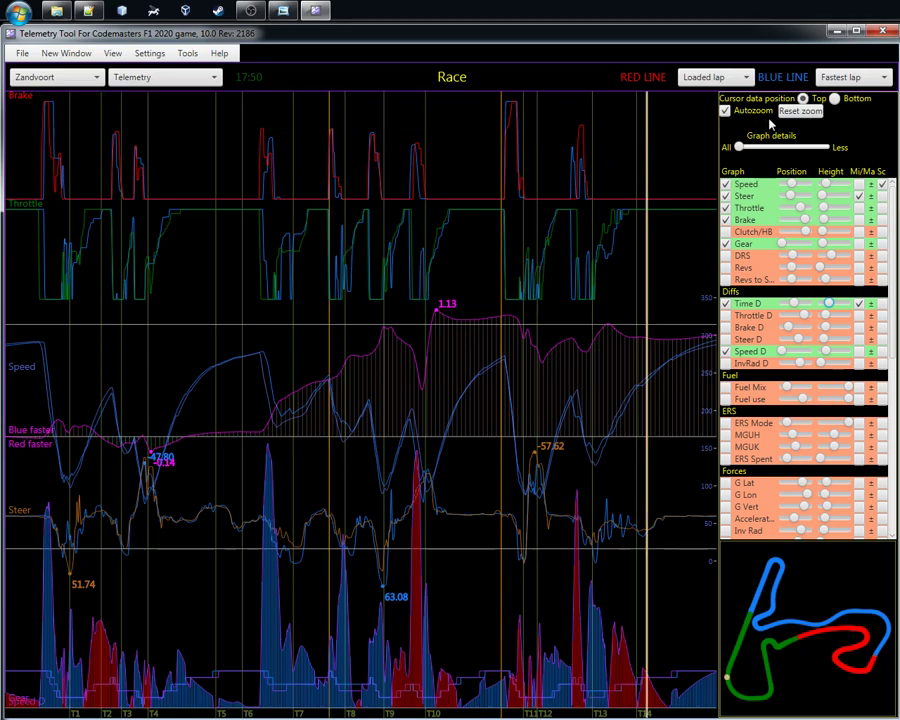
click(313, 263)
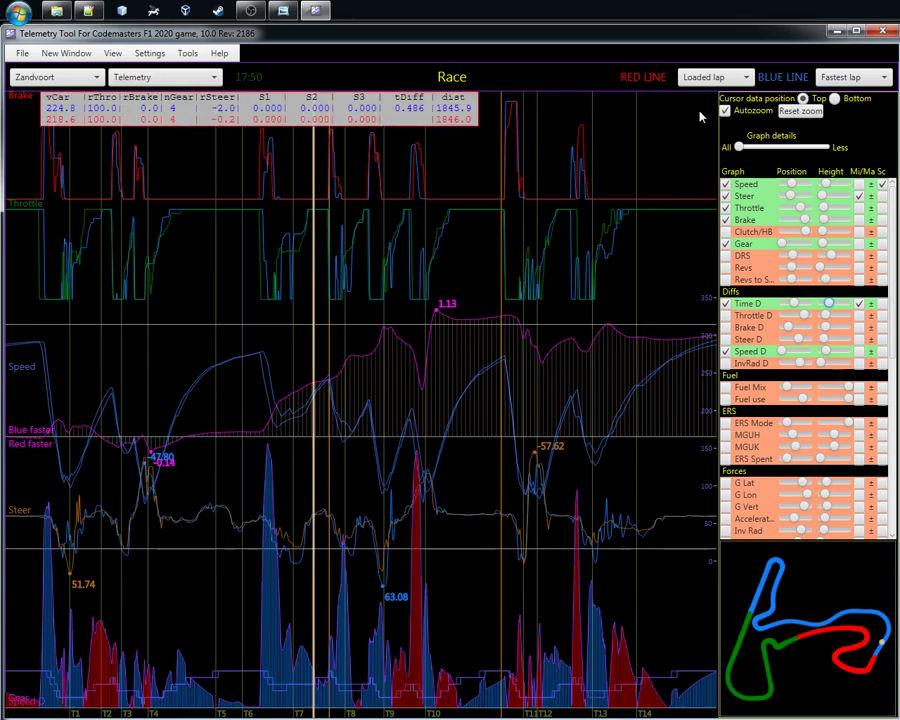
- Set the cursor data position to Bottom, then back to Top, and inspect between T5 and T6
click(834, 98)
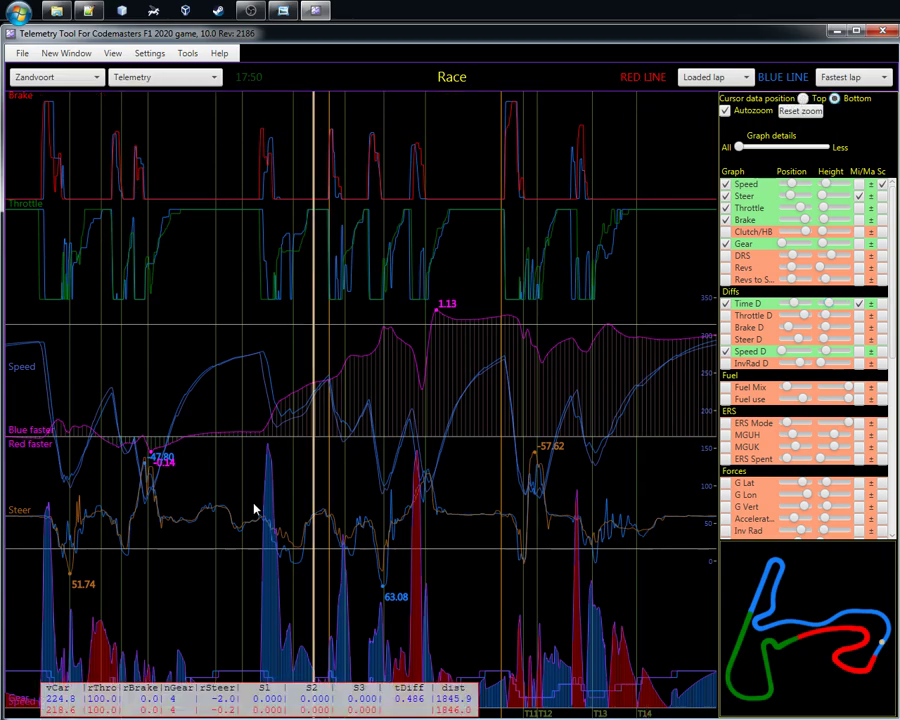
click(803, 98)
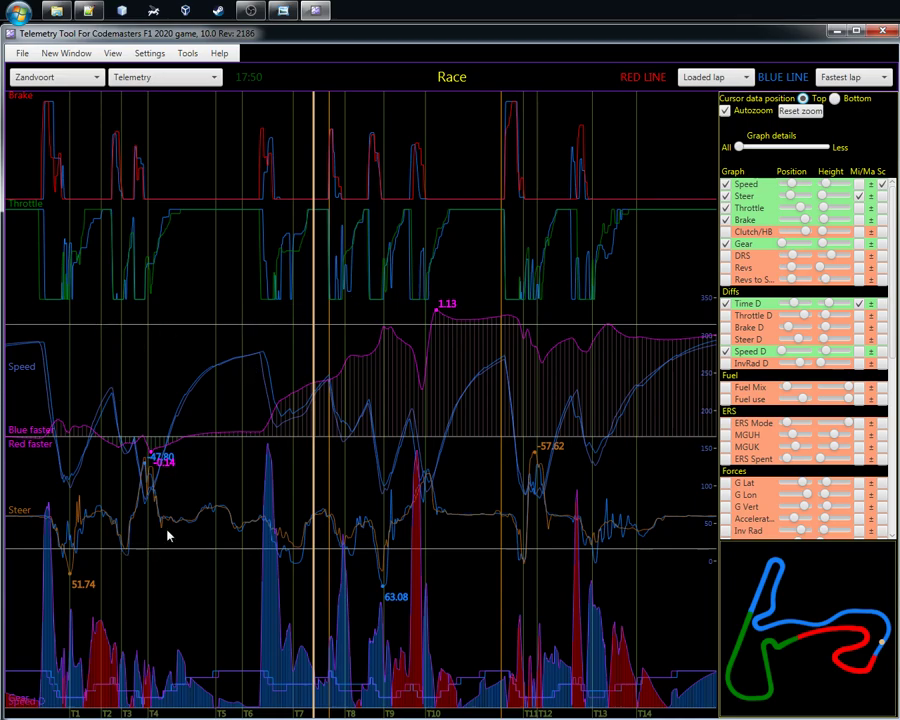
click(237, 410)
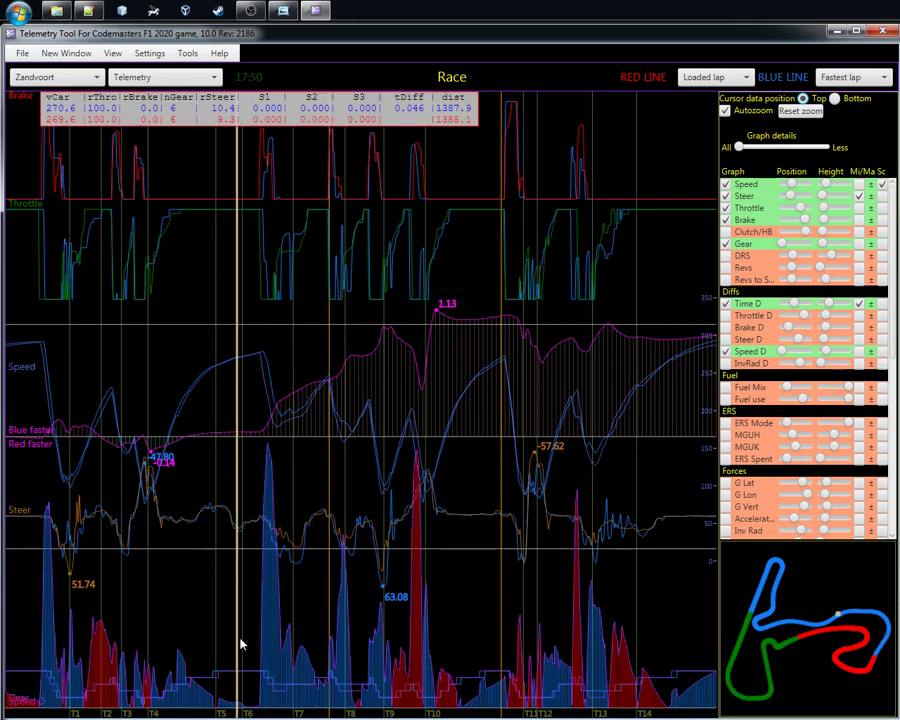
- In General settings, keep Turns as the Telemetry vertical lines option
click(150, 53)
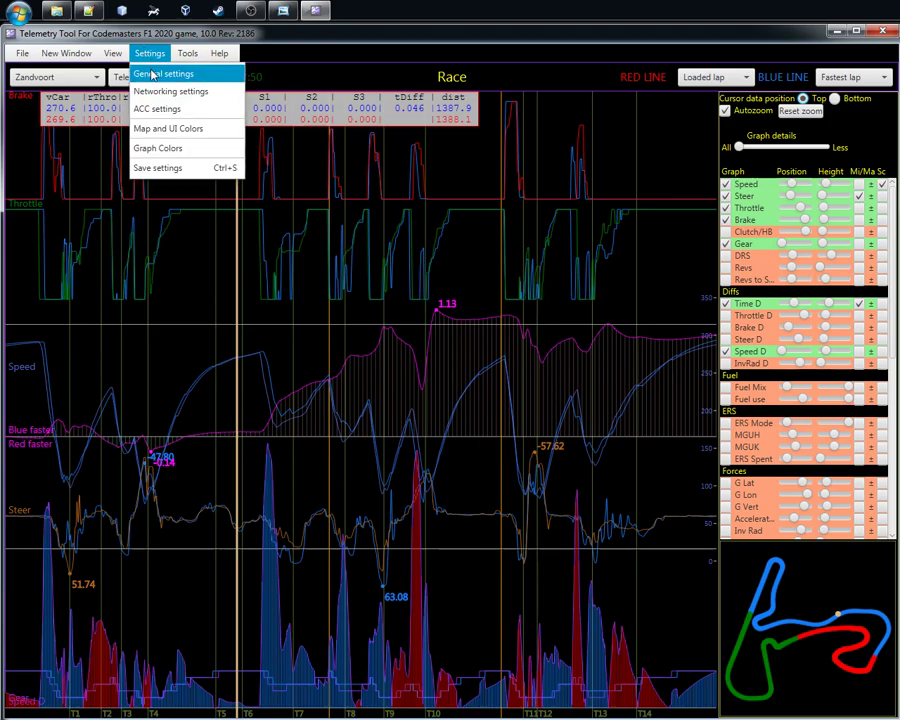
click(175, 72)
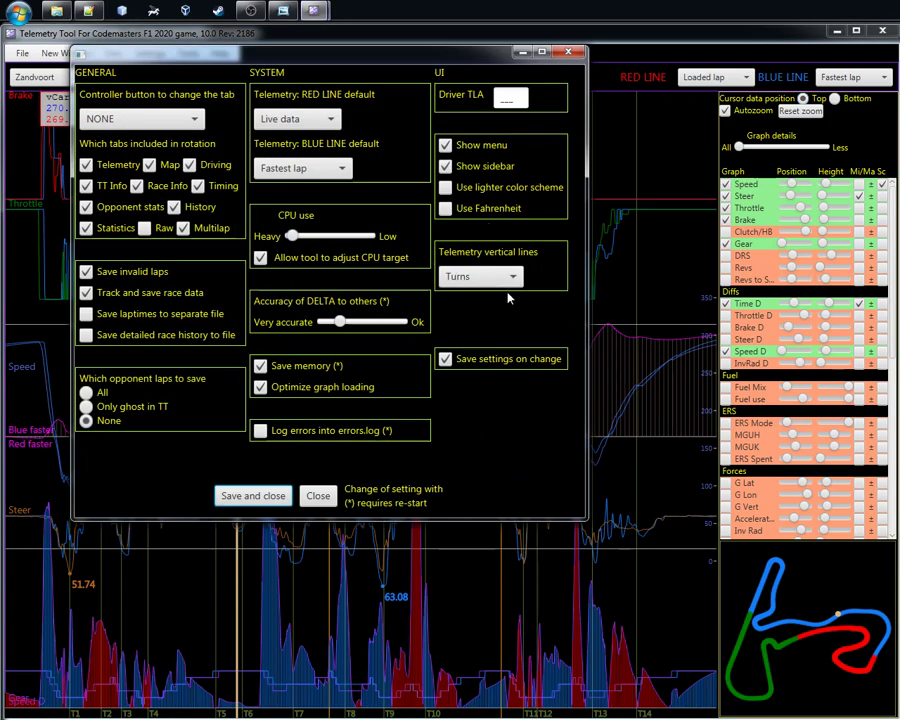
click(511, 278)
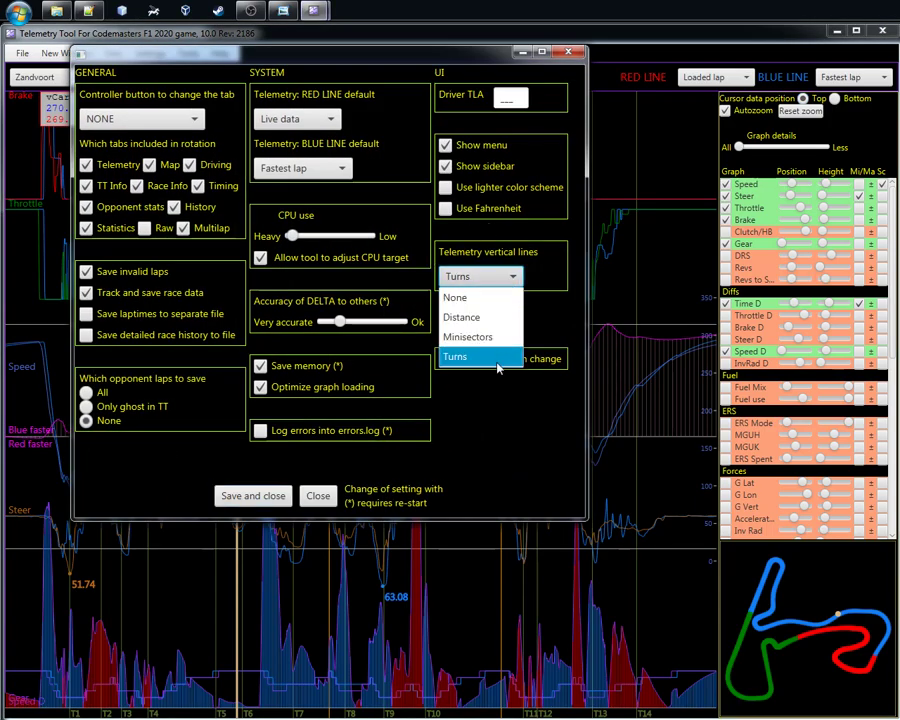
click(521, 279)
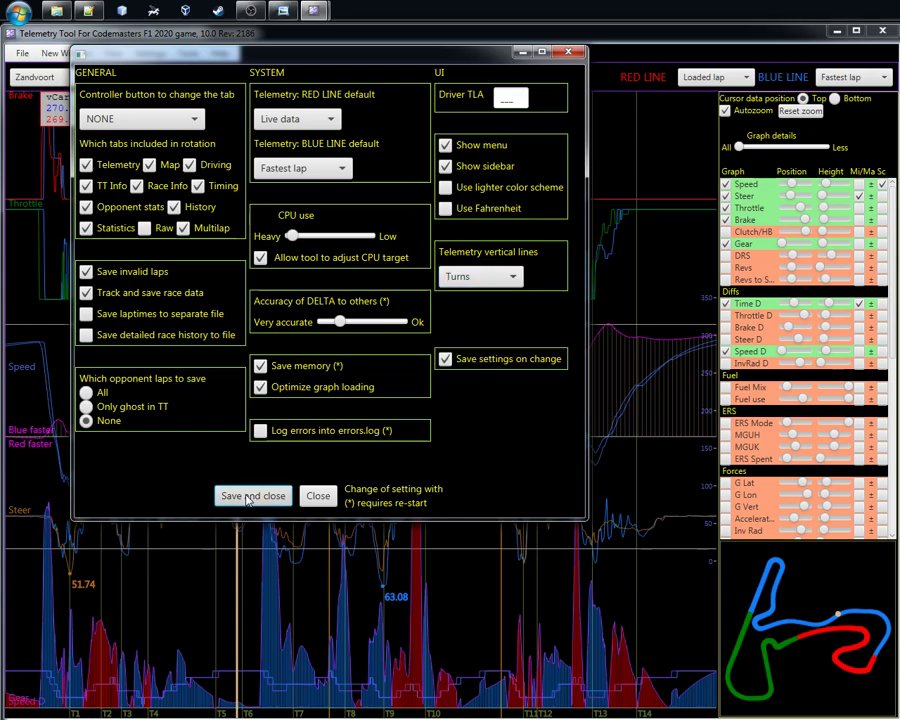
- Save the settings, then check the lap readouts at T6, near T9, and just after T6
click(240, 492)
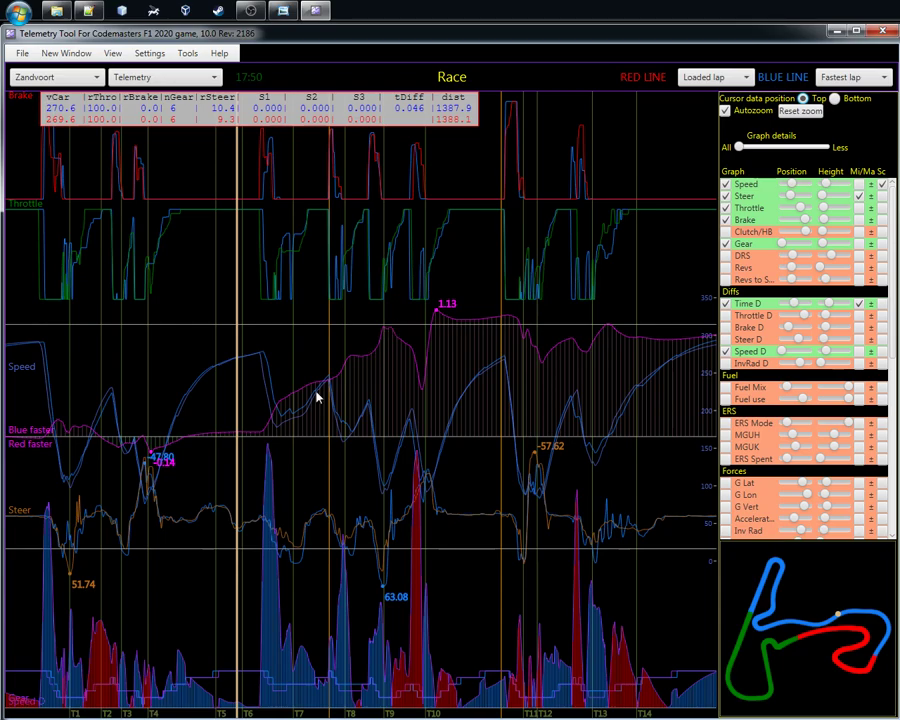
click(246, 428)
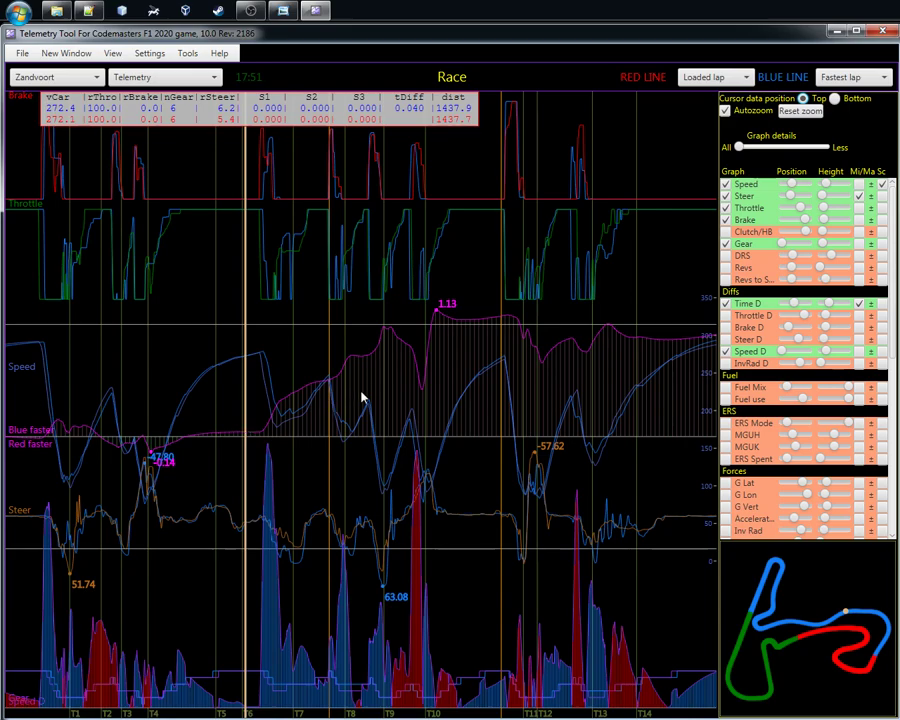
click(391, 388)
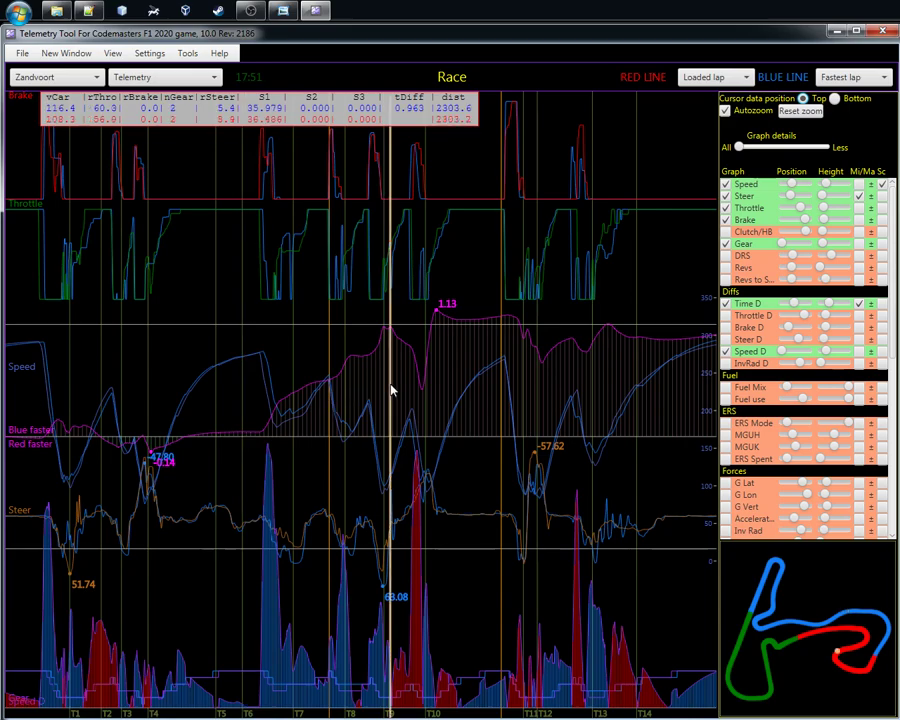
click(253, 411)
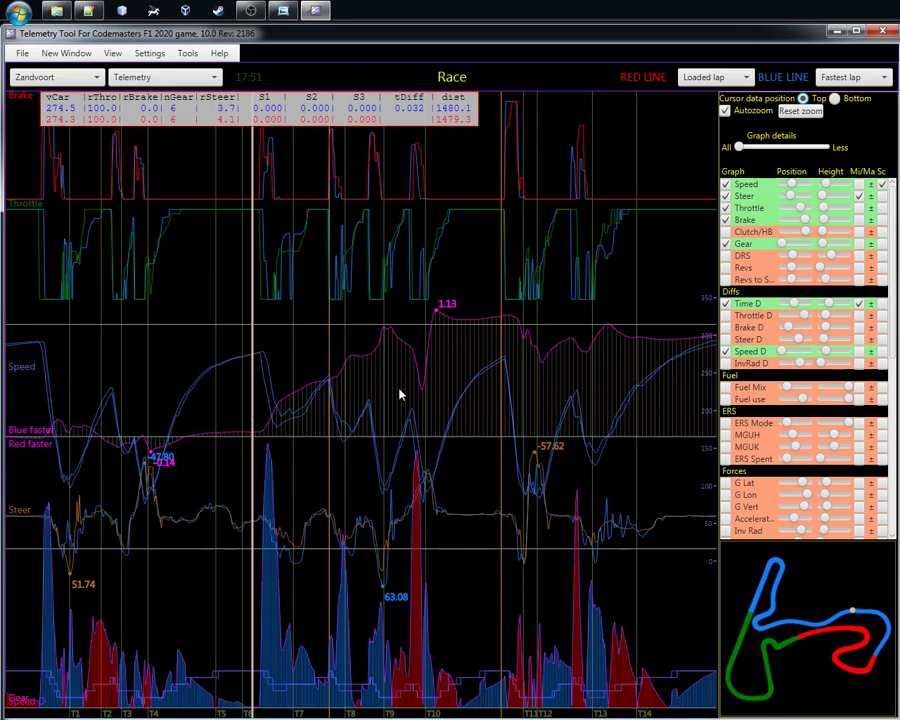
- Zoom in on T7–T9, briefly add G Lat, shrink ERS Mode and G Lat heights, then remove G Lat
scroll(399, 394, up, 3)
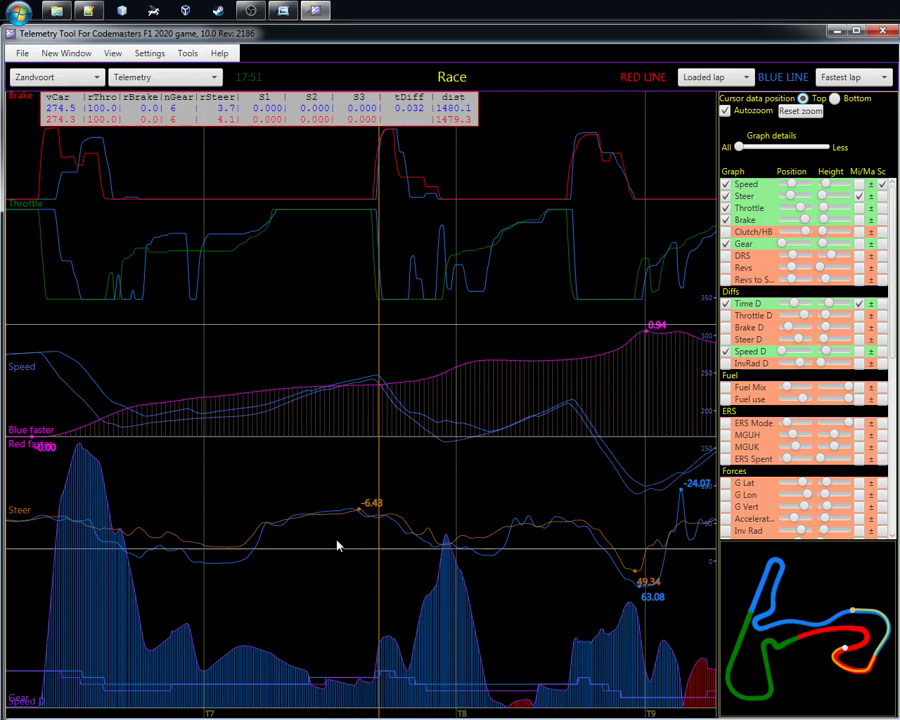
click(727, 483)
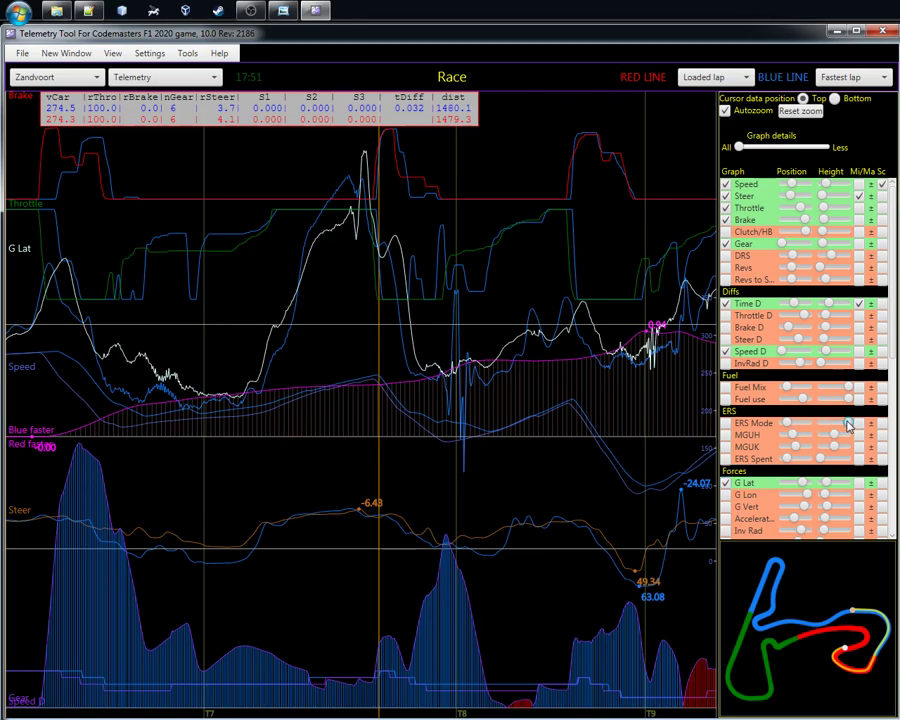
drag(847, 424, 829, 424)
drag(826, 484, 822, 487)
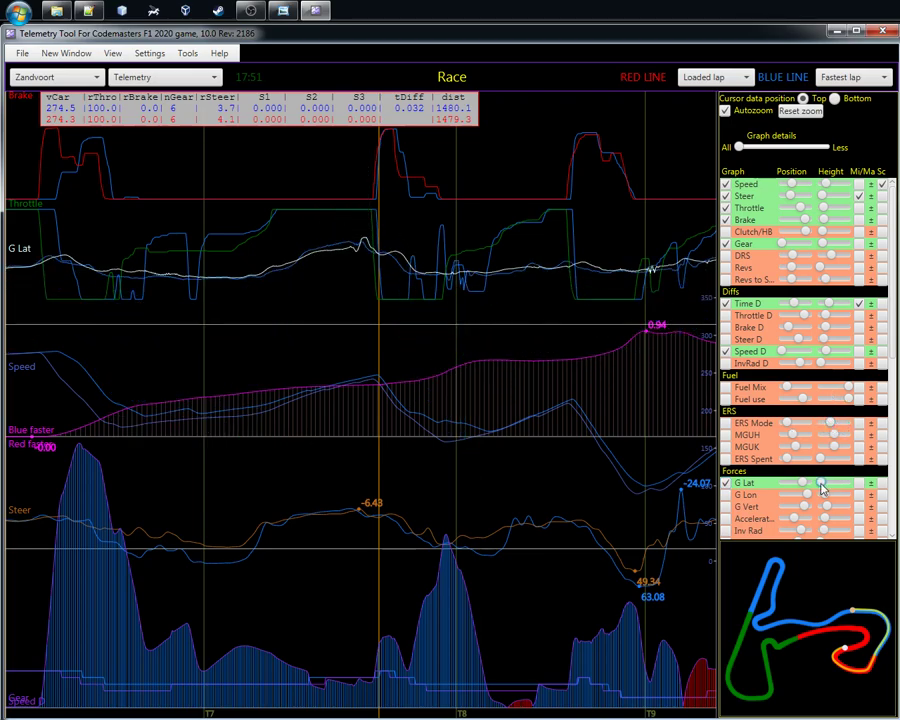
click(725, 483)
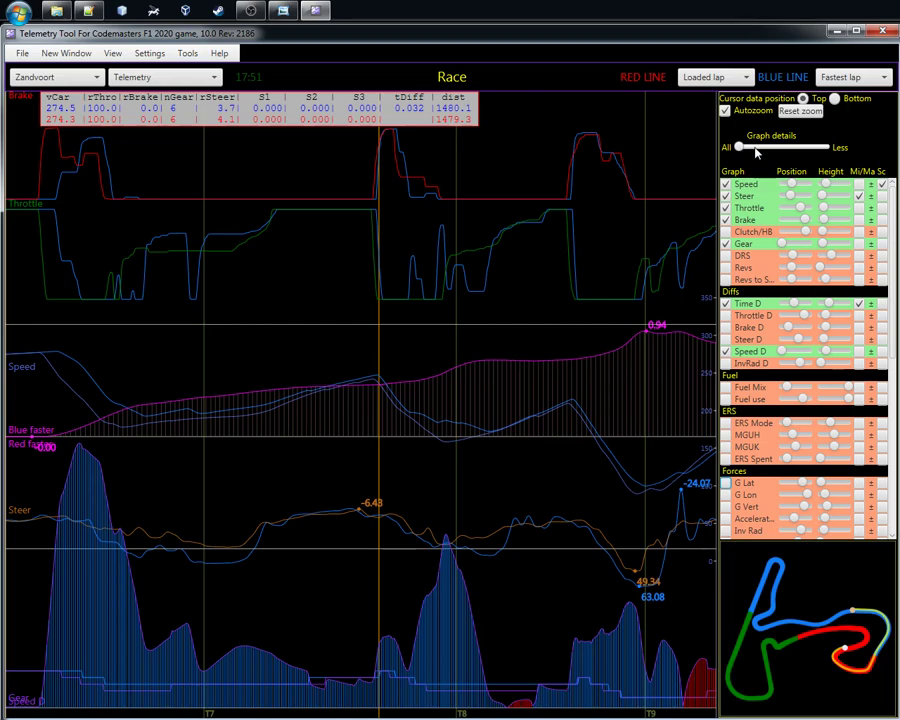
drag(745, 150, 793, 147)
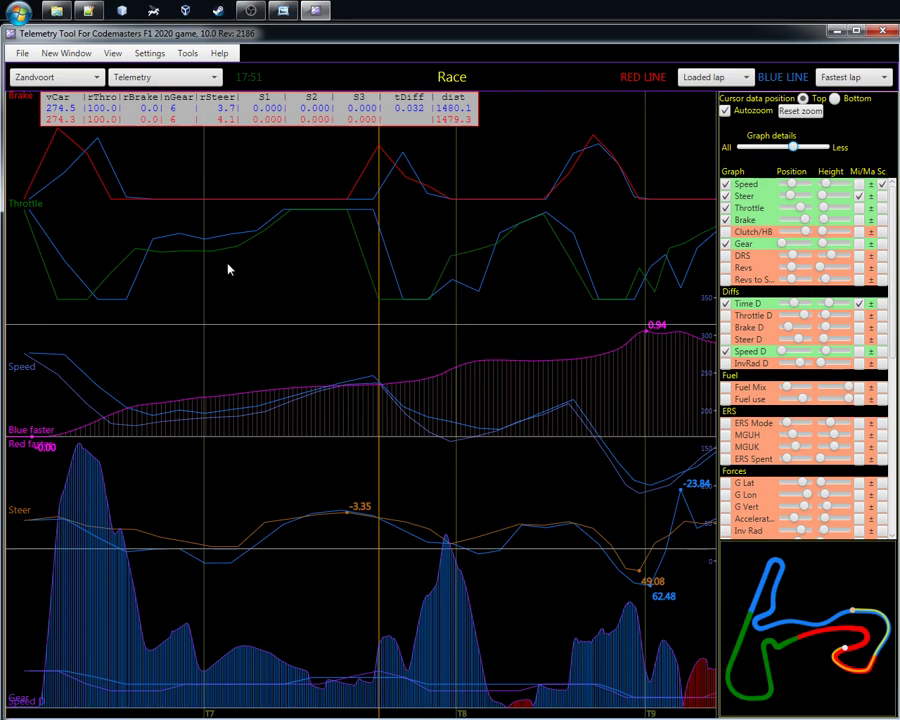
drag(793, 147, 739, 160)
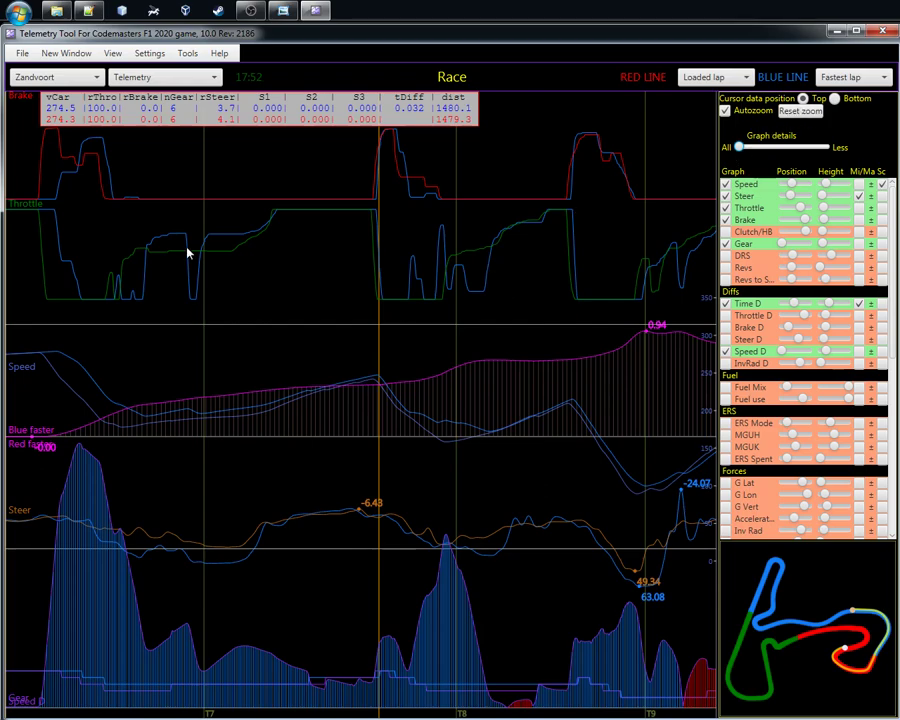
- Zoom and pan the graphs, reset zoom, zoom in again, then reset zoom once more
scroll(376, 400, up, 3)
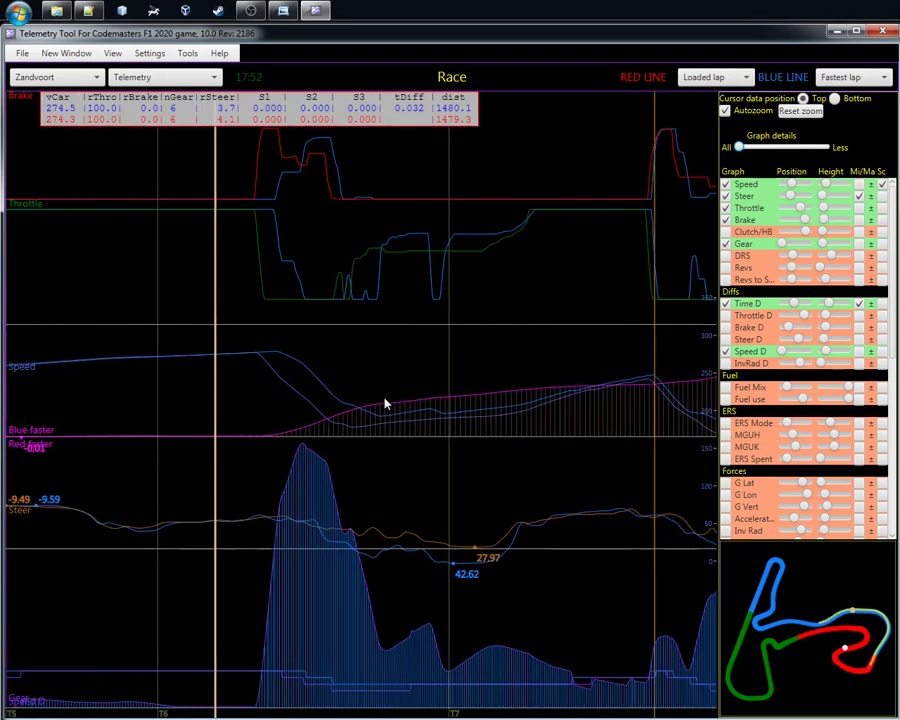
scroll(386, 402, right, 3)
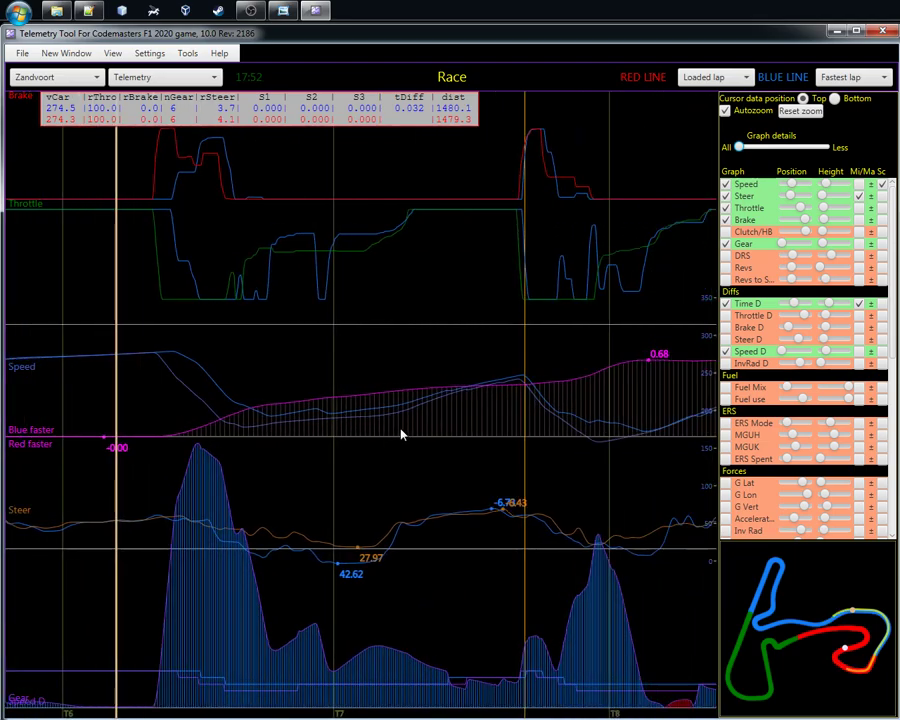
scroll(402, 432, left, 3)
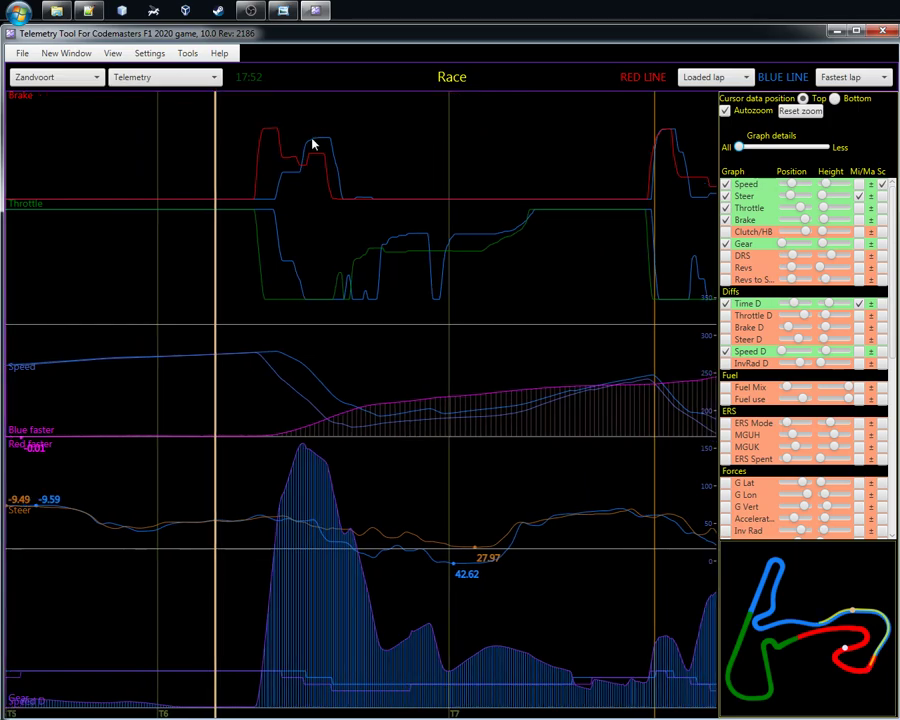
scroll(445, 461, right, 6)
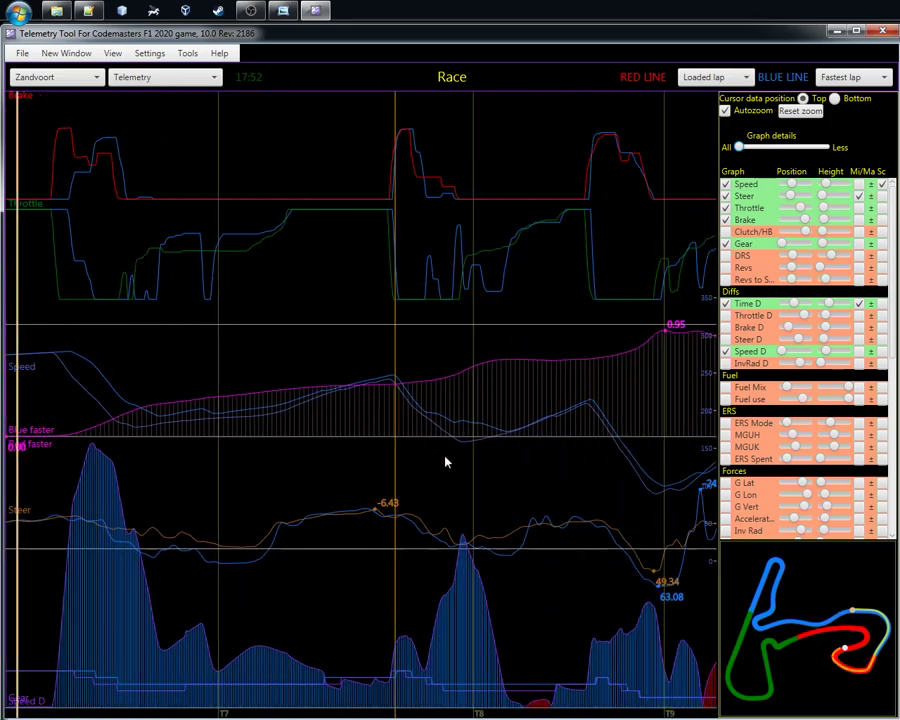
click(798, 112)
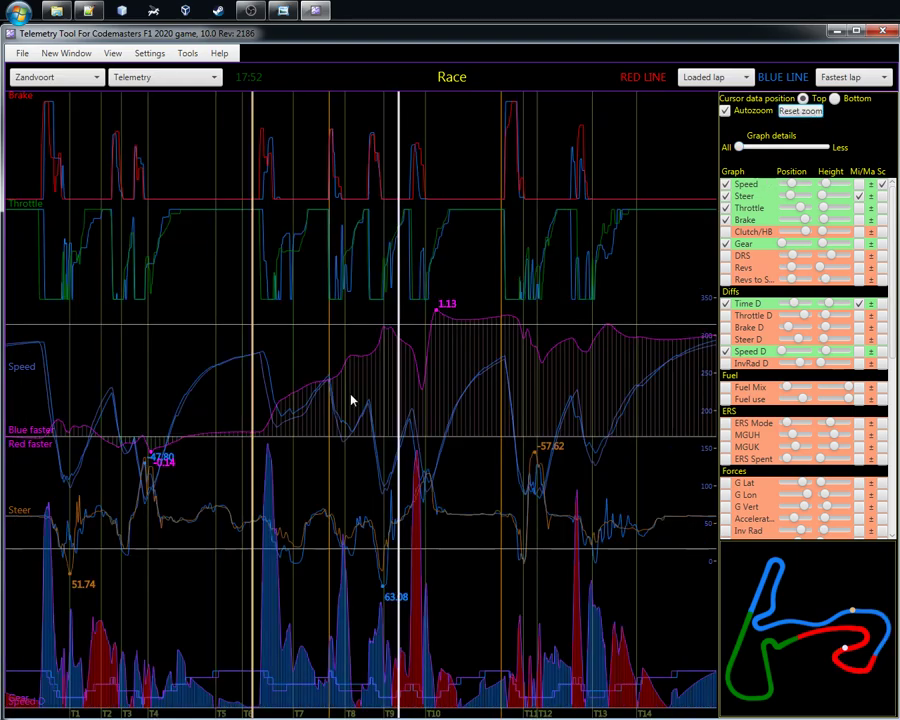
scroll(422, 395, up, 3)
scroll(352, 404, up, 5)
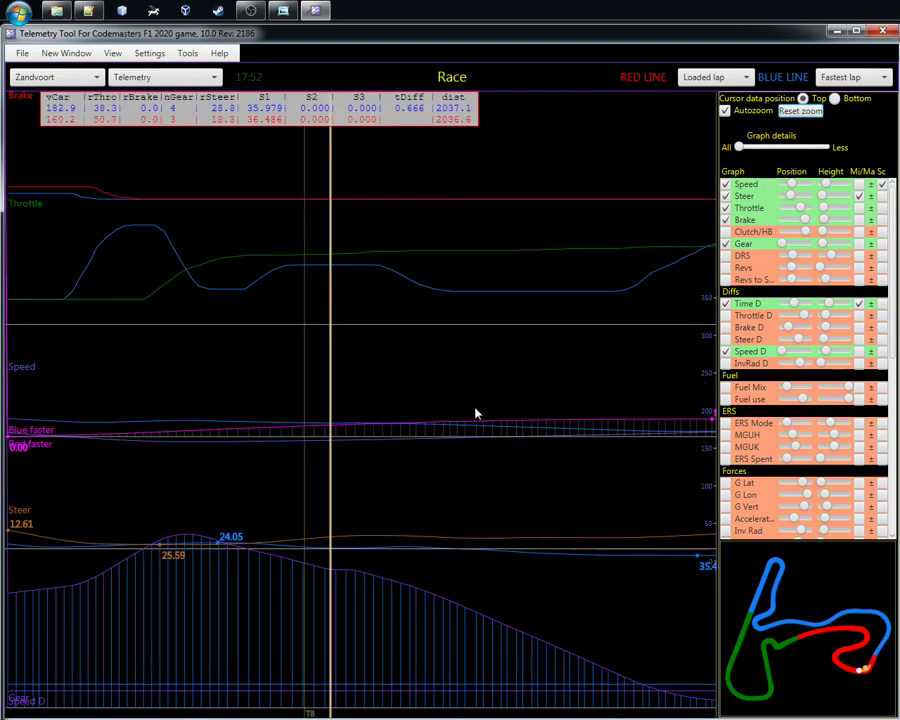
click(798, 111)
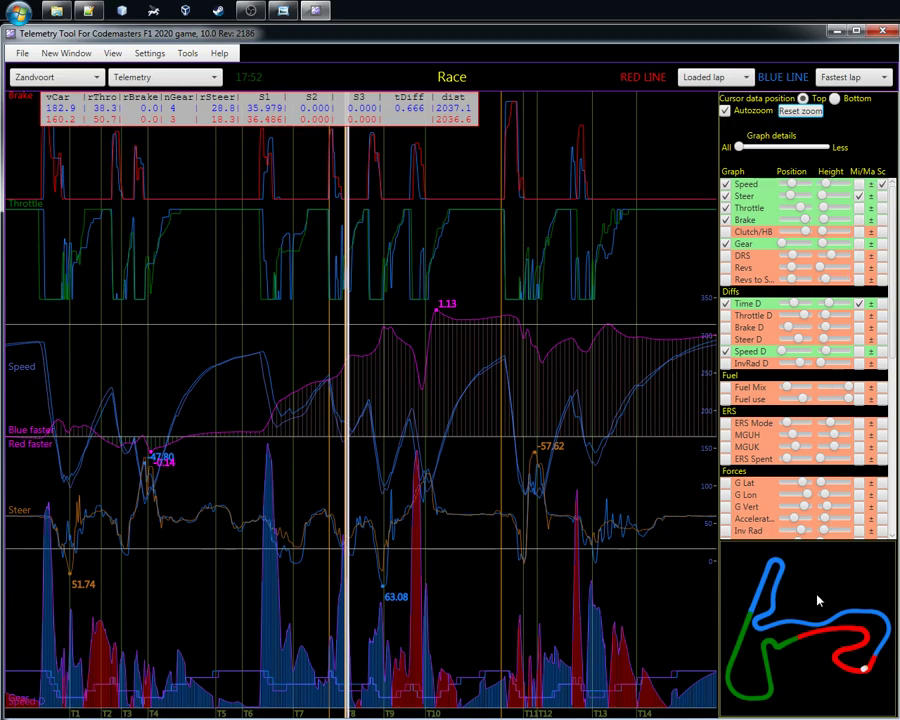
scroll(886, 368, down, 10)
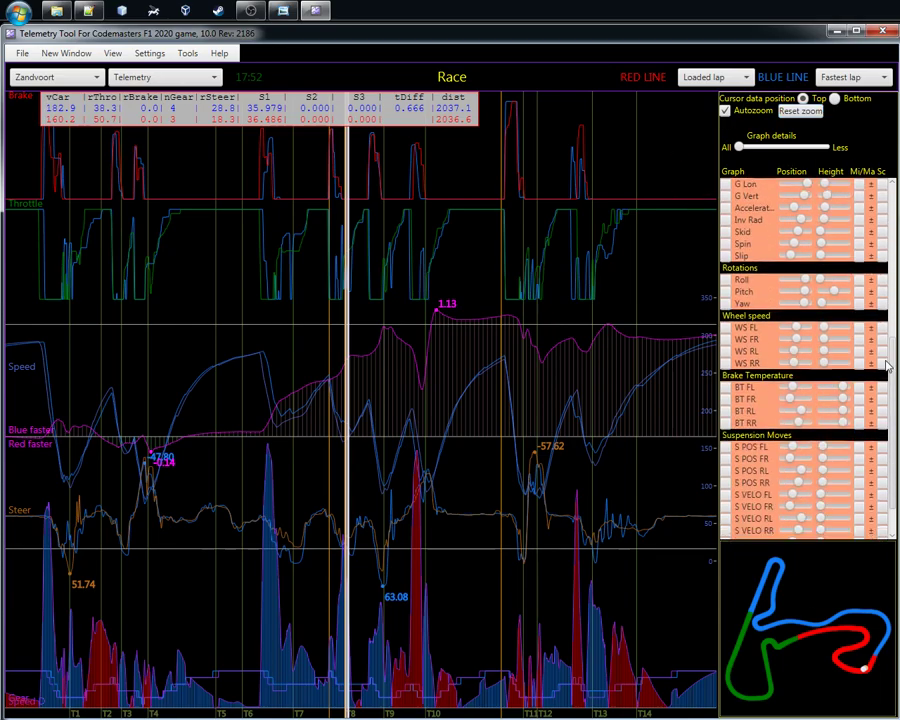
scroll(886, 368, down, 3)
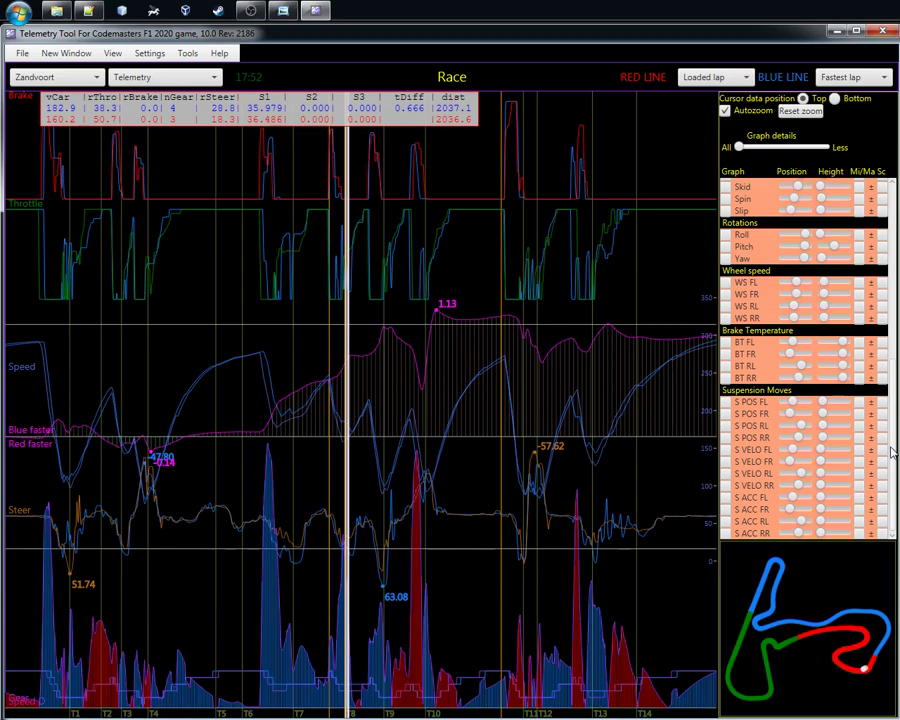
scroll(880, 388, up, 8)
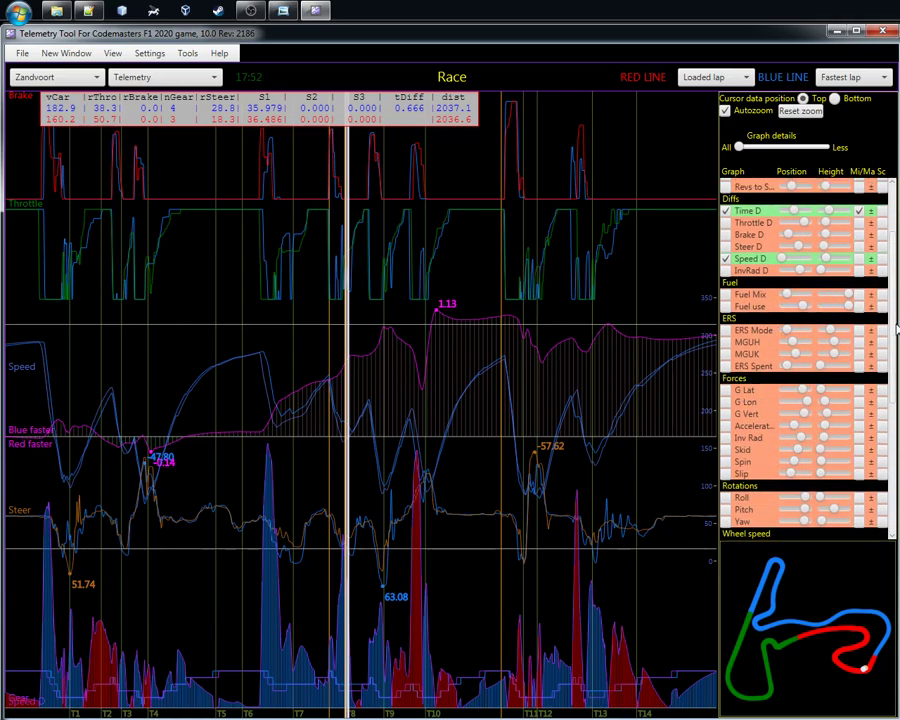
scroll(893, 338, up, 4)
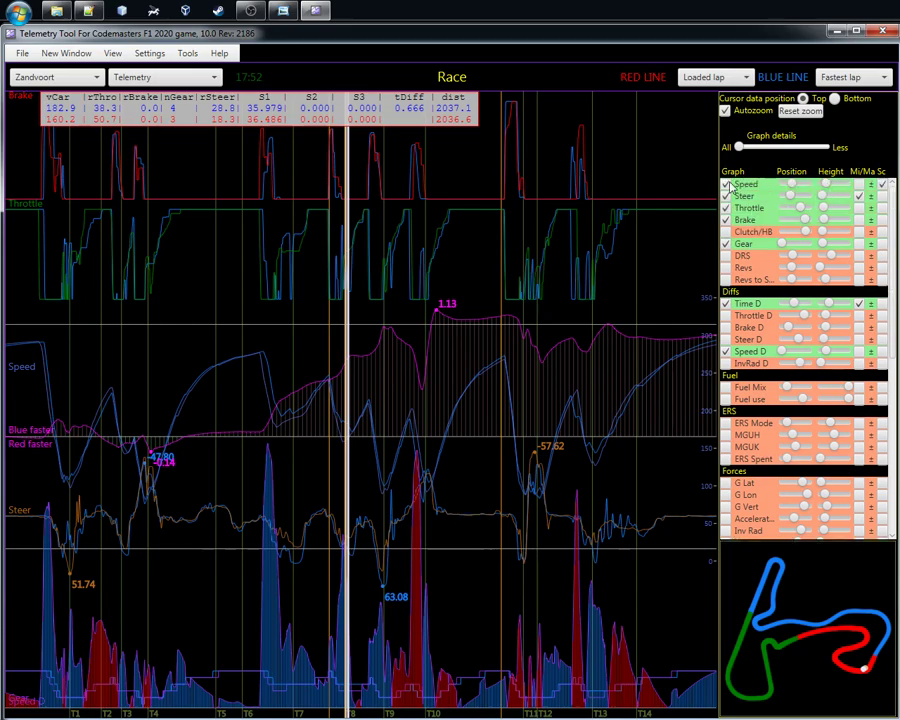
- Toggle the Speed graph off and on, then adjust its position and height
click(725, 185)
click(725, 185)
scroll(787, 184, down, 2)
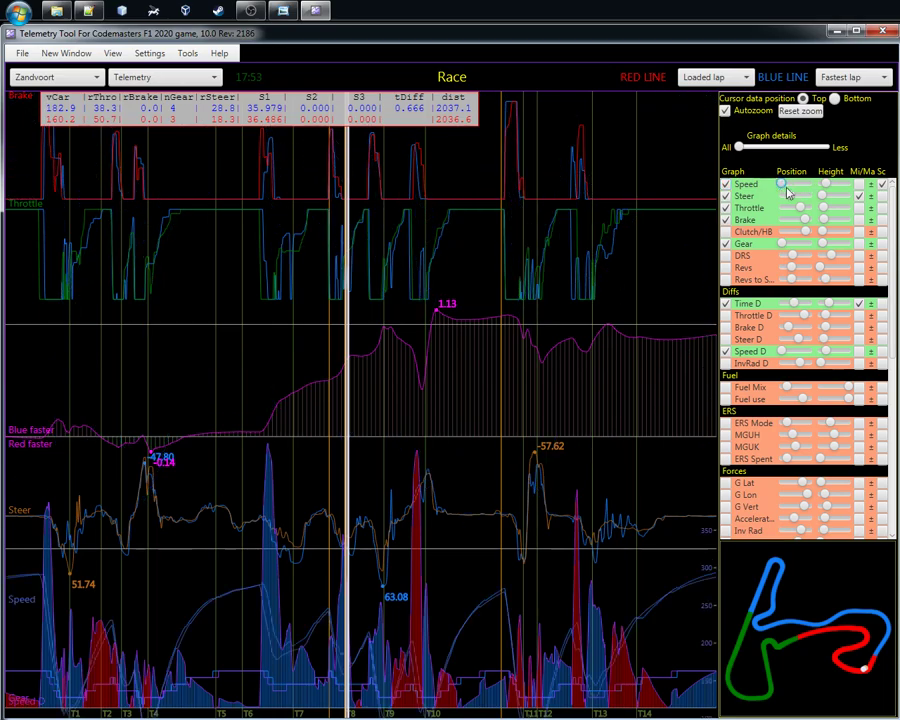
scroll(787, 186, up, 2)
scroll(838, 186, up, 2)
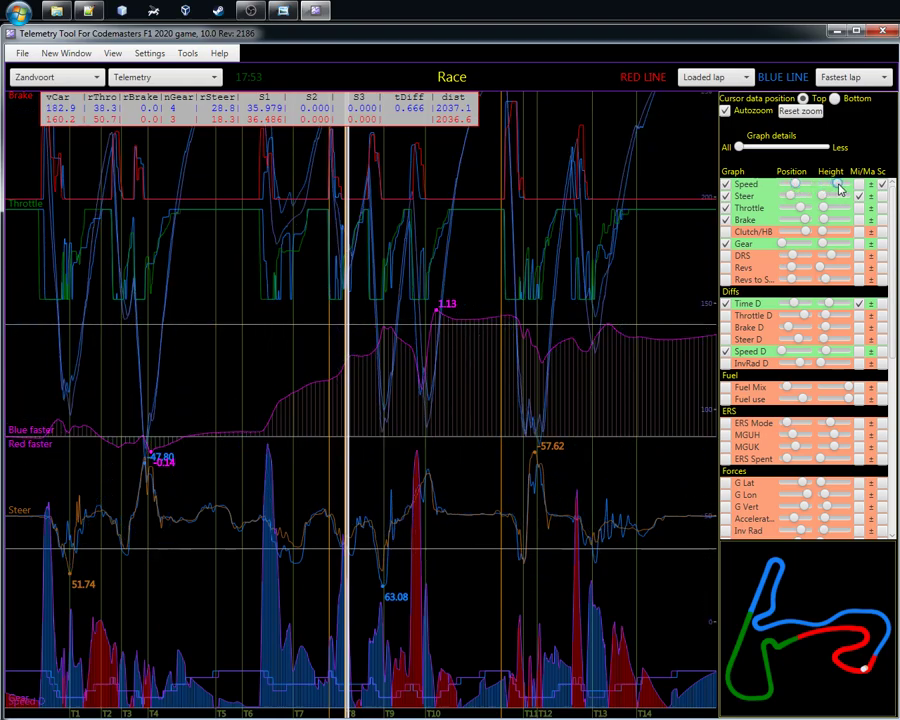
scroll(840, 188, down, 3)
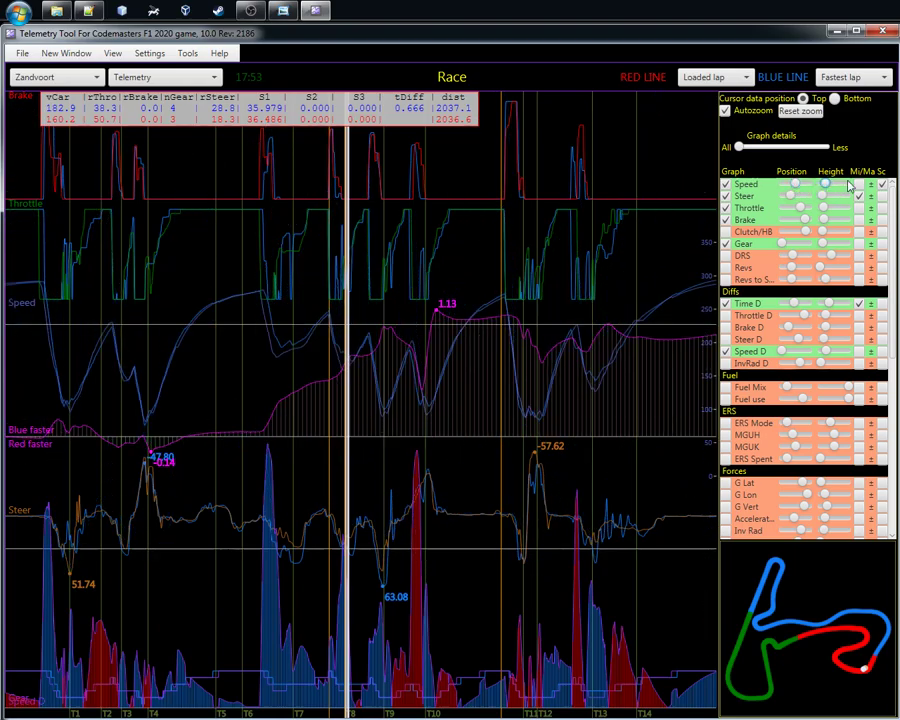
- Add min/max labels to the Speed and Steer graphs and a value scale to Speed
click(858, 186)
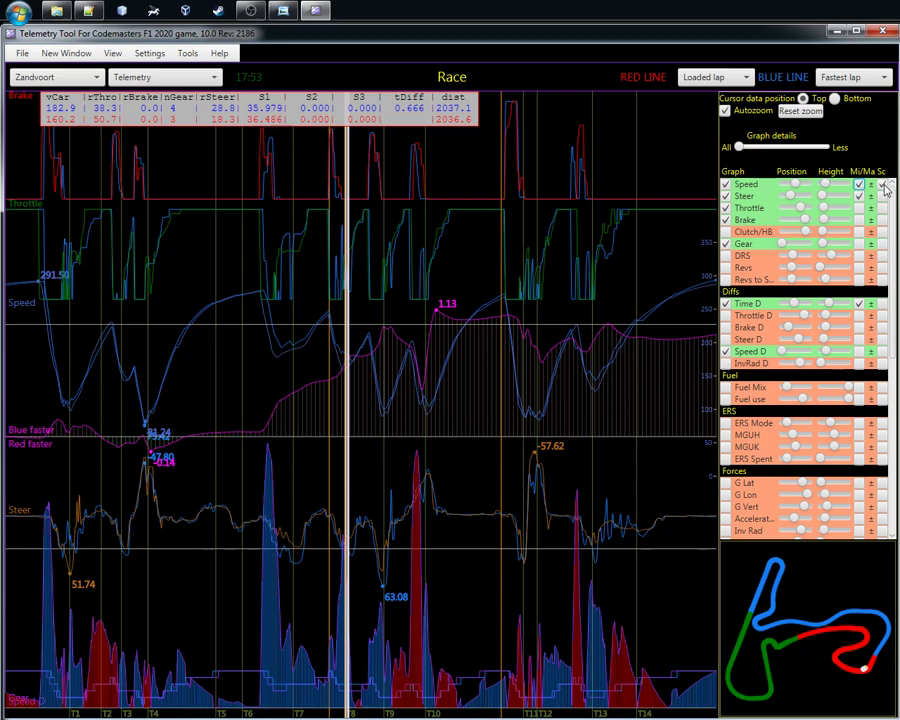
click(858, 196)
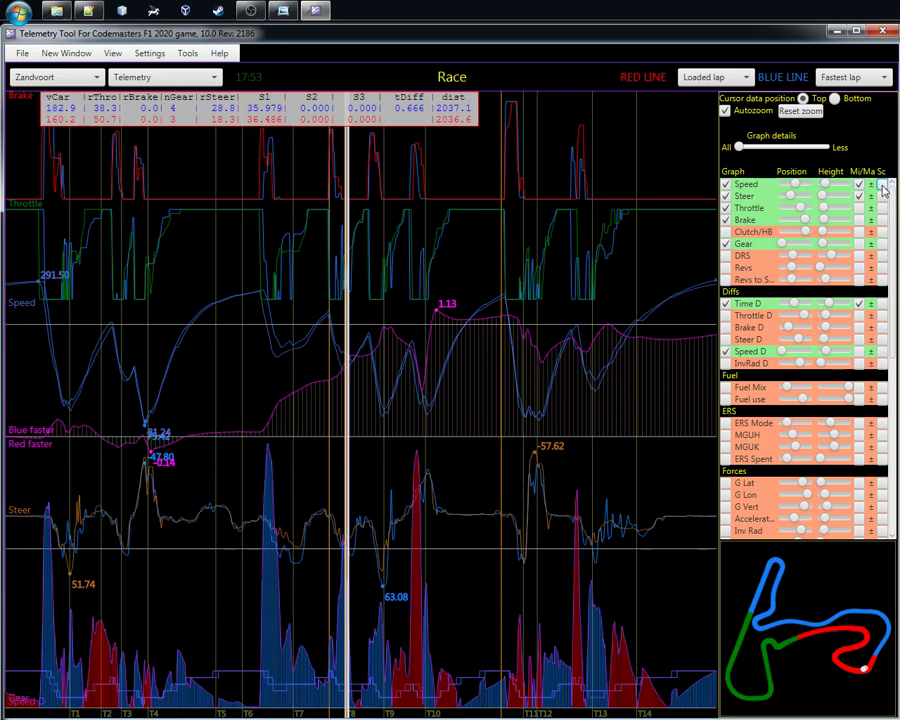
click(883, 186)
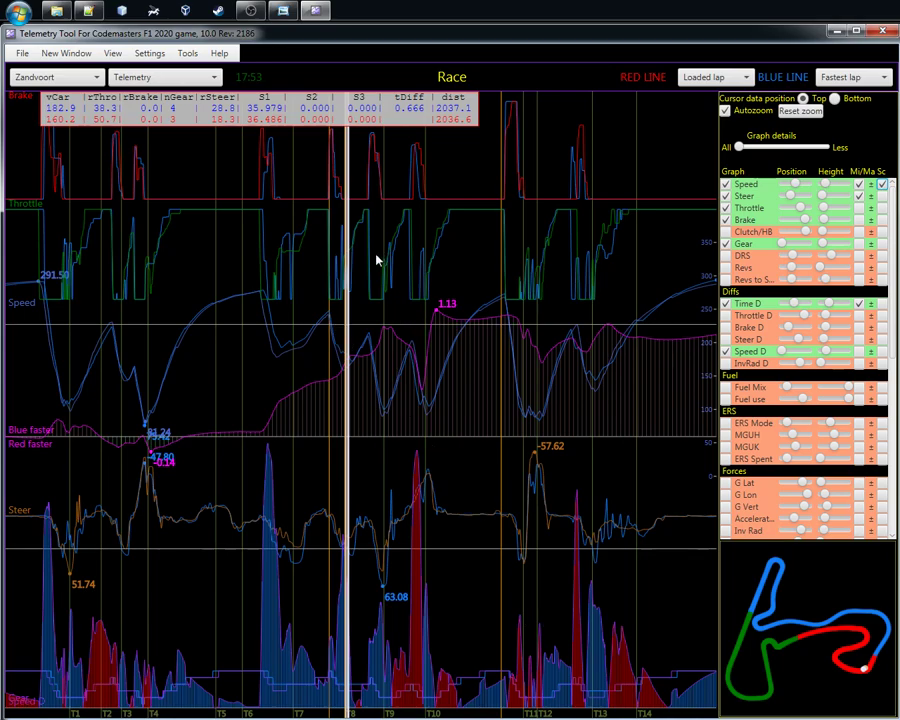
- Zoom the telemetry graphs into the T9–T10 stretch, around 2215 m
drag(377, 258, 441, 256)
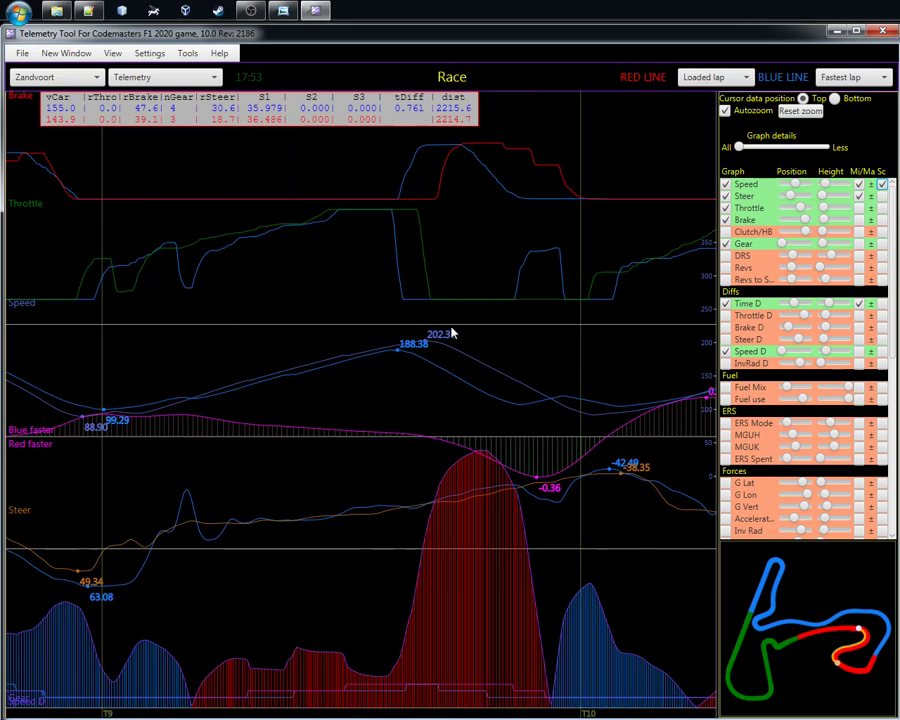